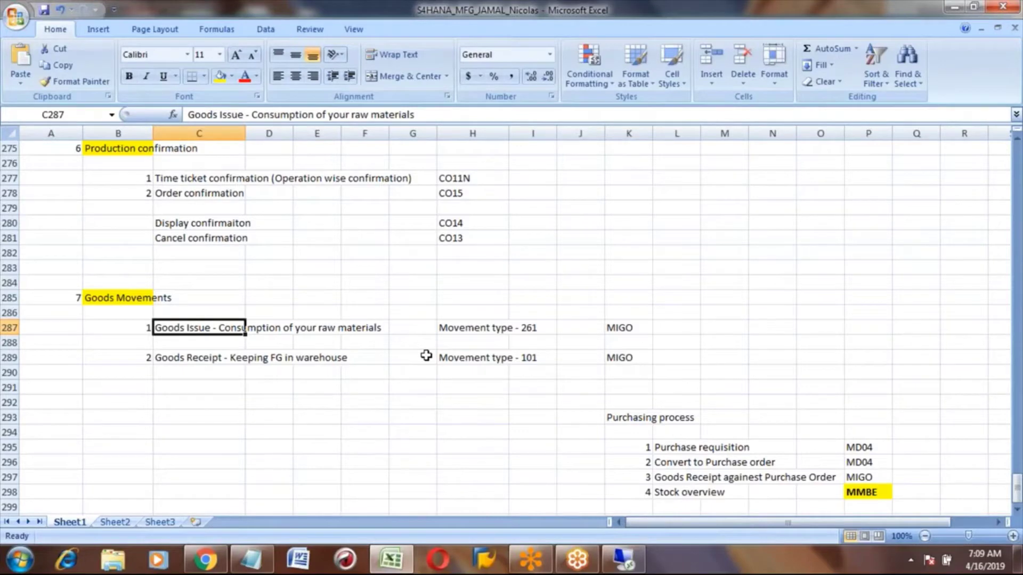
Switch to the SAP remote desktop session, leave the stock overview and open the stock/requirements list for HONDA_TYRE with transaction MD04
key("alt+Tab")
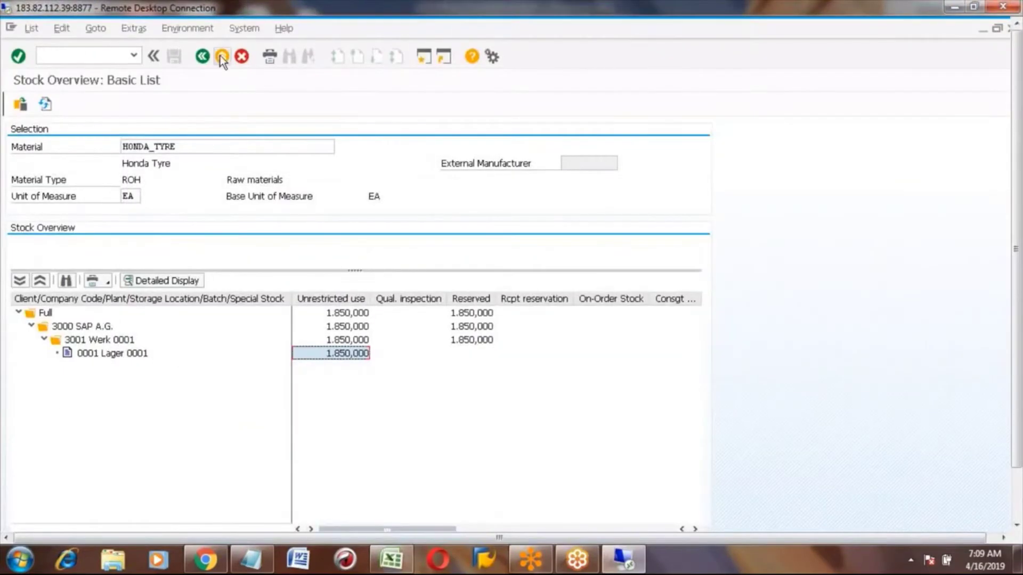
left_click(222, 55)
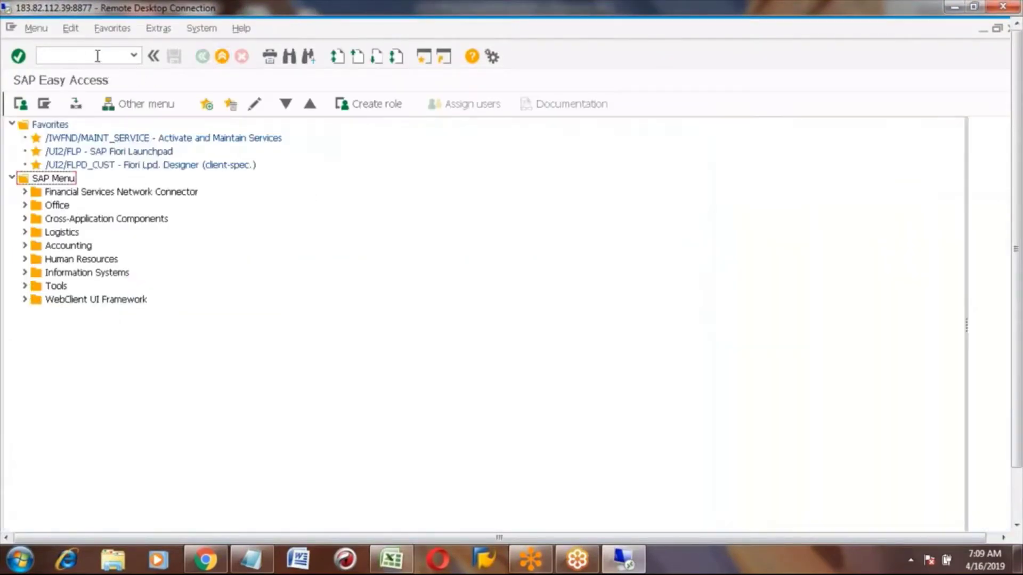
left_click(98, 56)
type("migo")
key("BackSpace")
key("BackSpace")
key("BackSpace")
key("BackSpace")
type("md04")
key("Return")
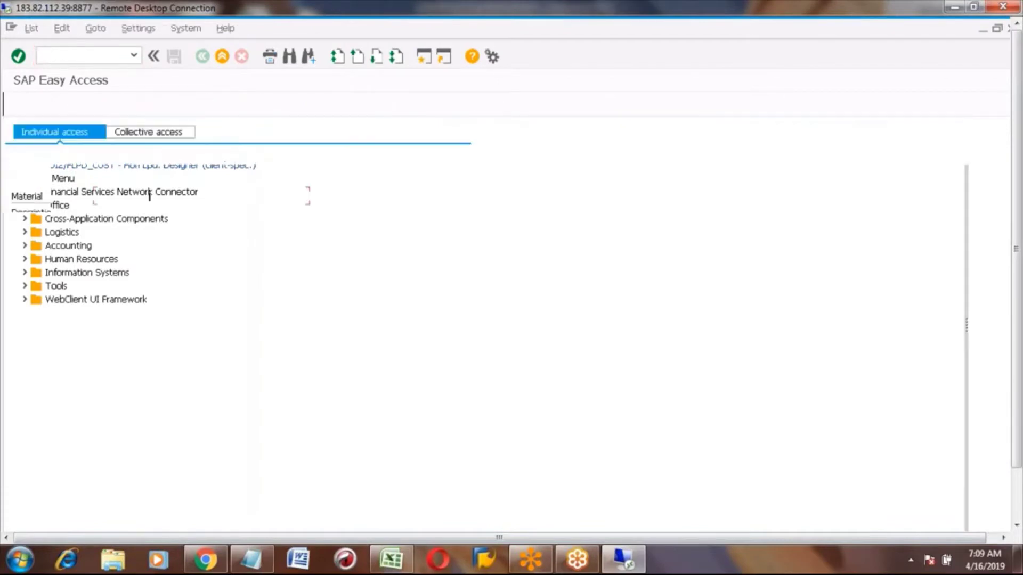
key("Return")
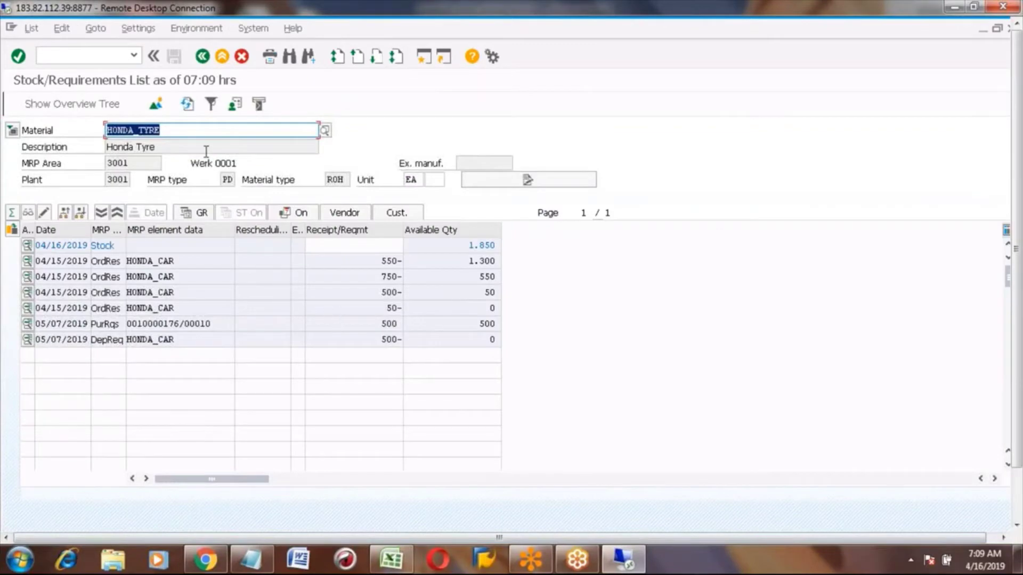
Display the stock/requirements list for the material HONDA_CAR instead
key("Delete")
left_click(188, 130)
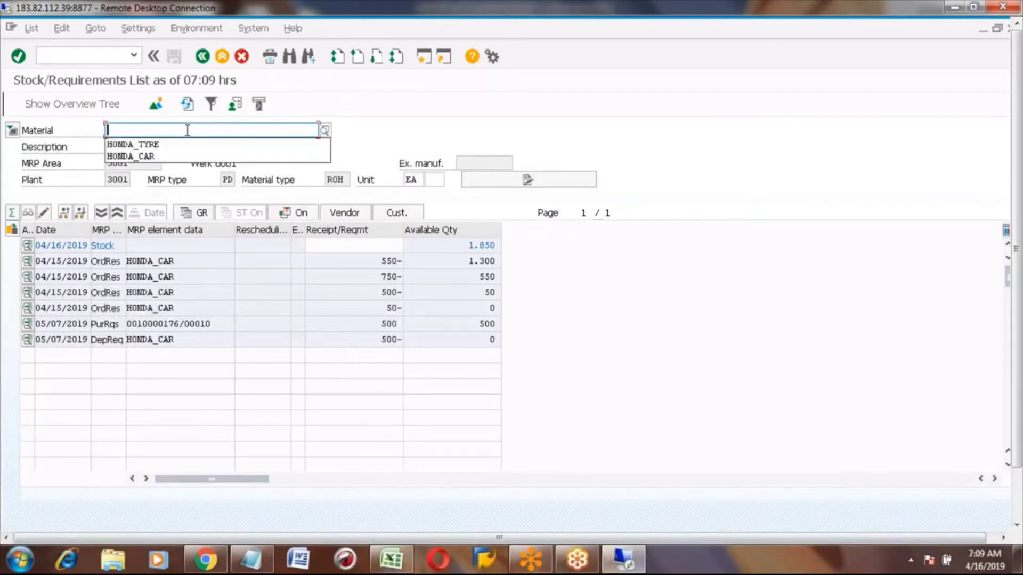
key("Down")
key("Down")
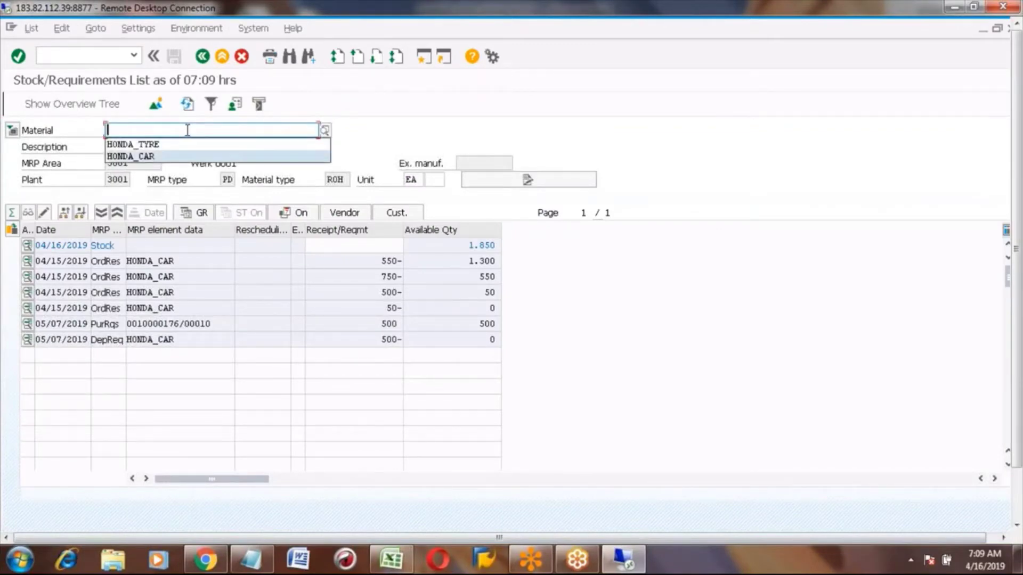
key("Return")
key("Return")
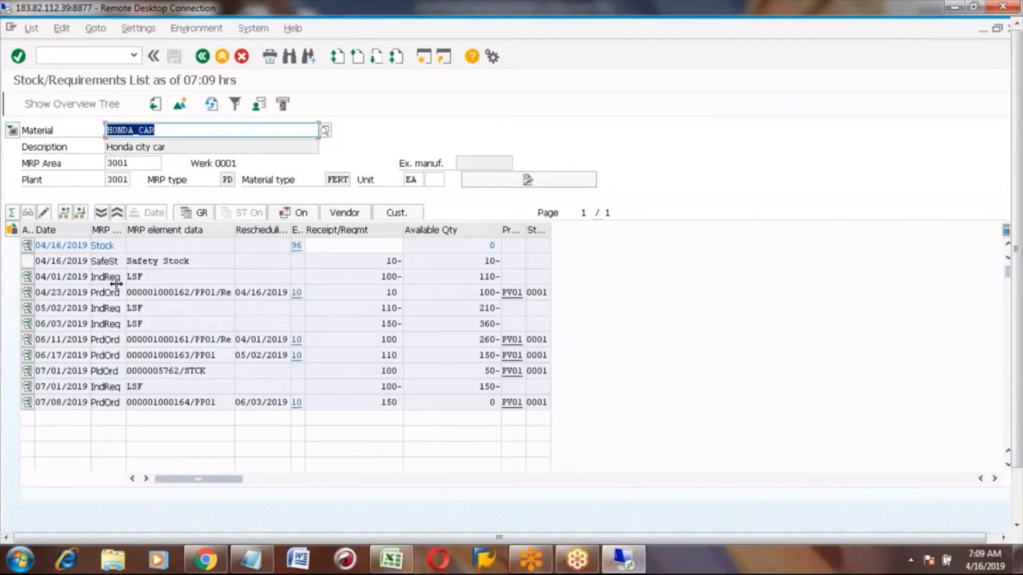
Check the number of the production order dated 04/23/2019, and exit to the SAP Easy Access screen
left_click(191, 294)
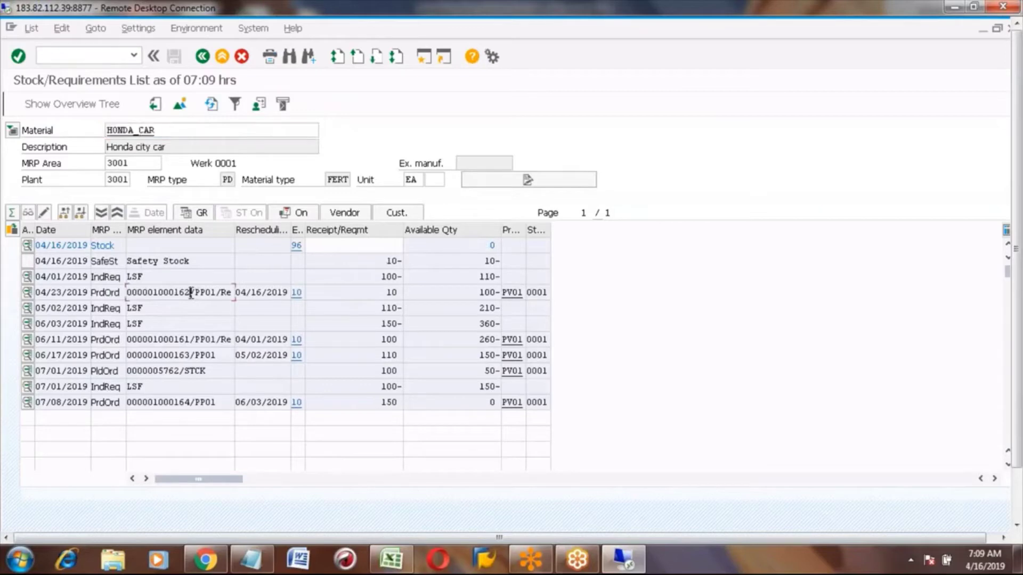
left_click_drag(191, 293, 155, 298)
key("Left")
left_click(222, 56)
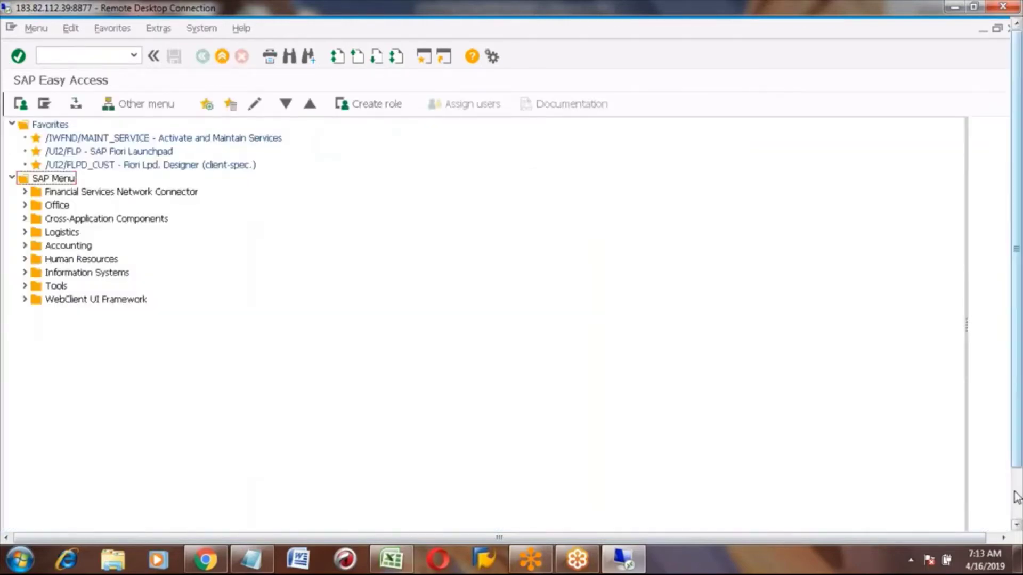
Switch to the SAP session already open on the goods issue for the production order
left_click(1015, 501)
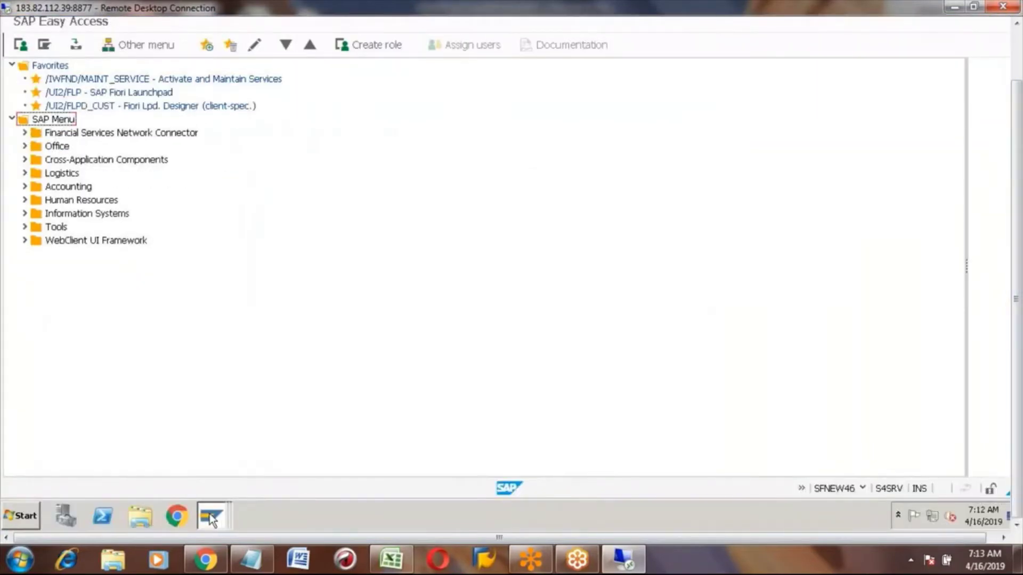
left_click(212, 516)
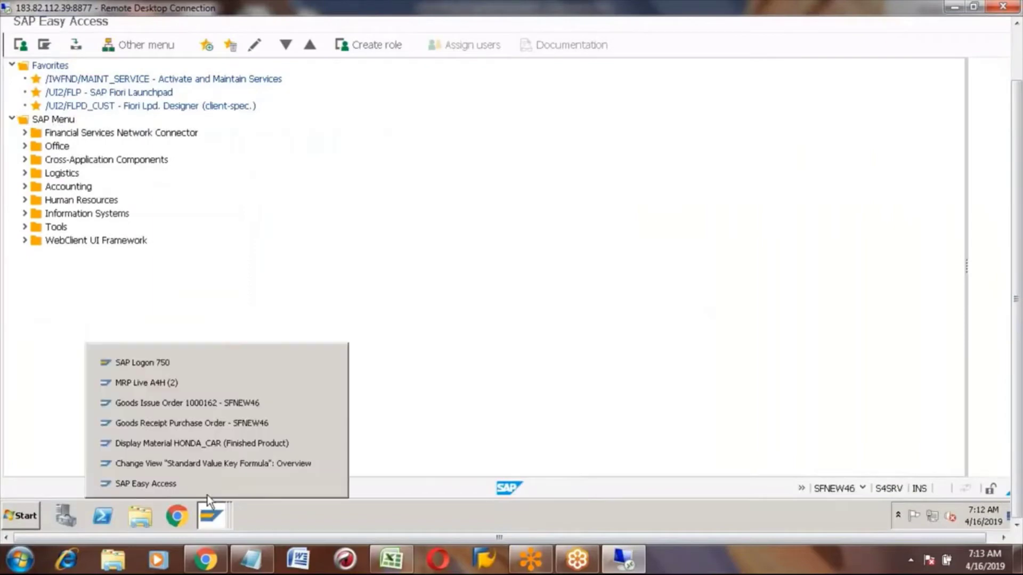
left_click(191, 402)
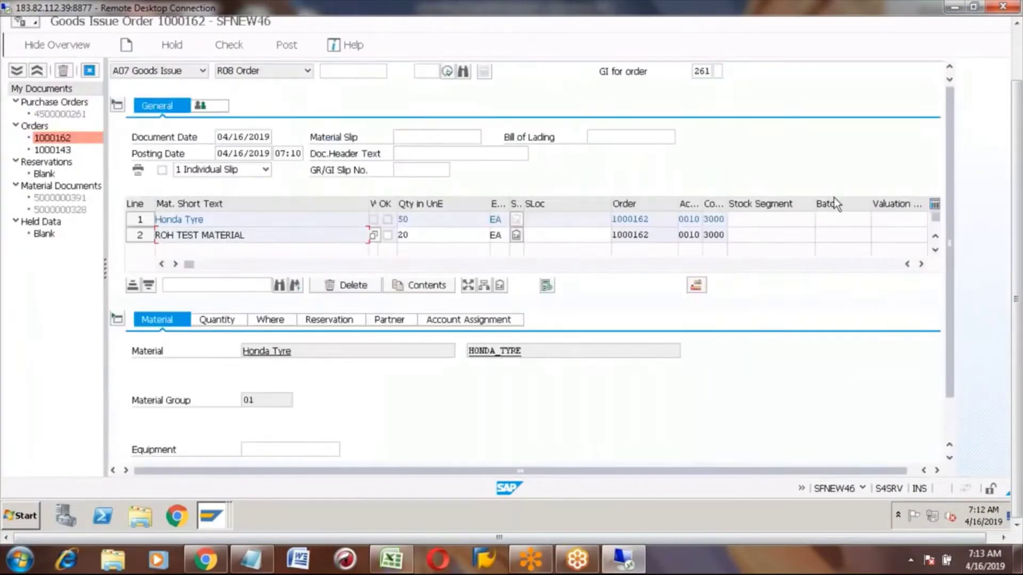
left_click(1017, 59)
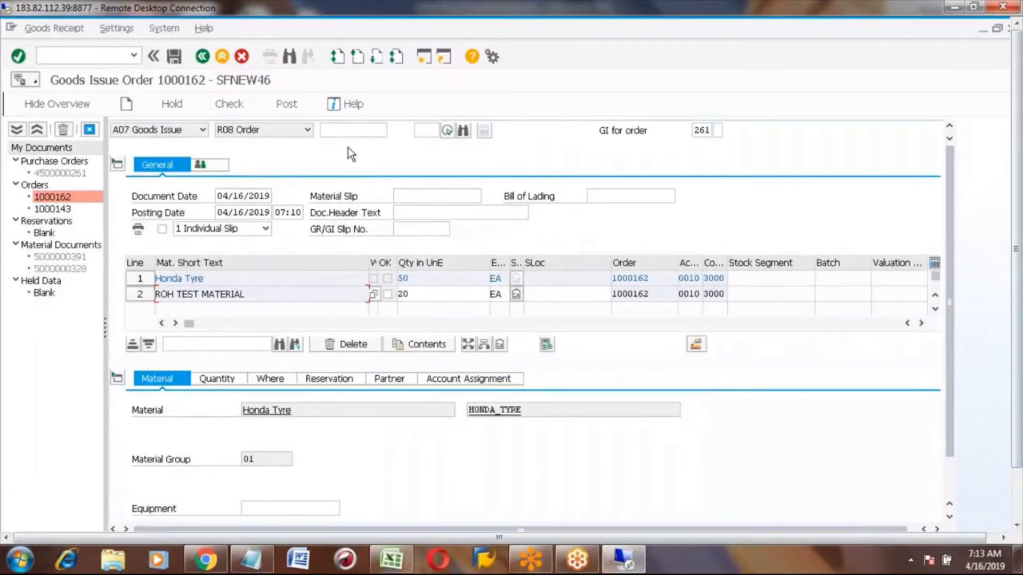
left_click(341, 129)
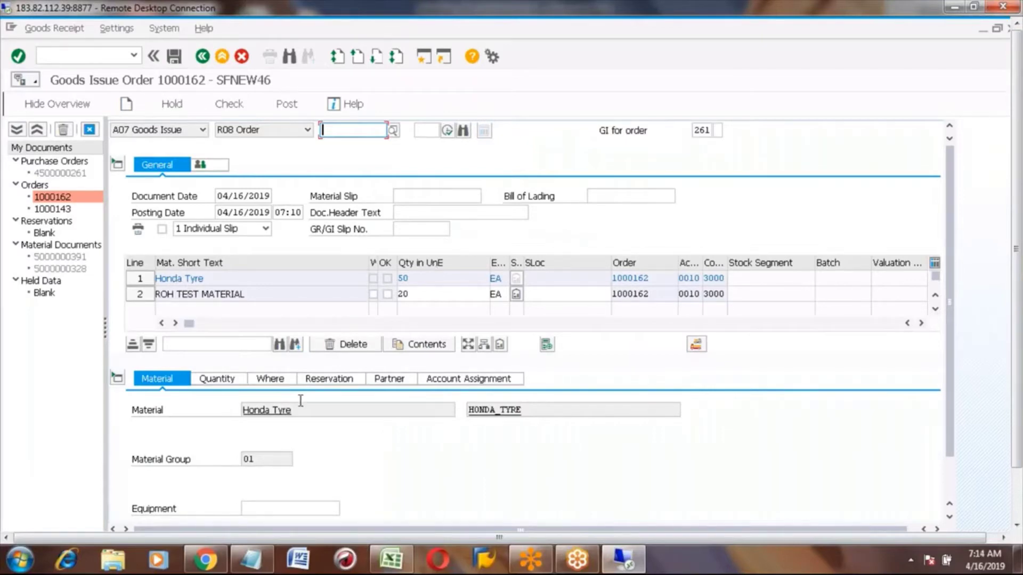
Set the Honda Tyre line's quantity in unit of entry to 40
left_click(220, 377)
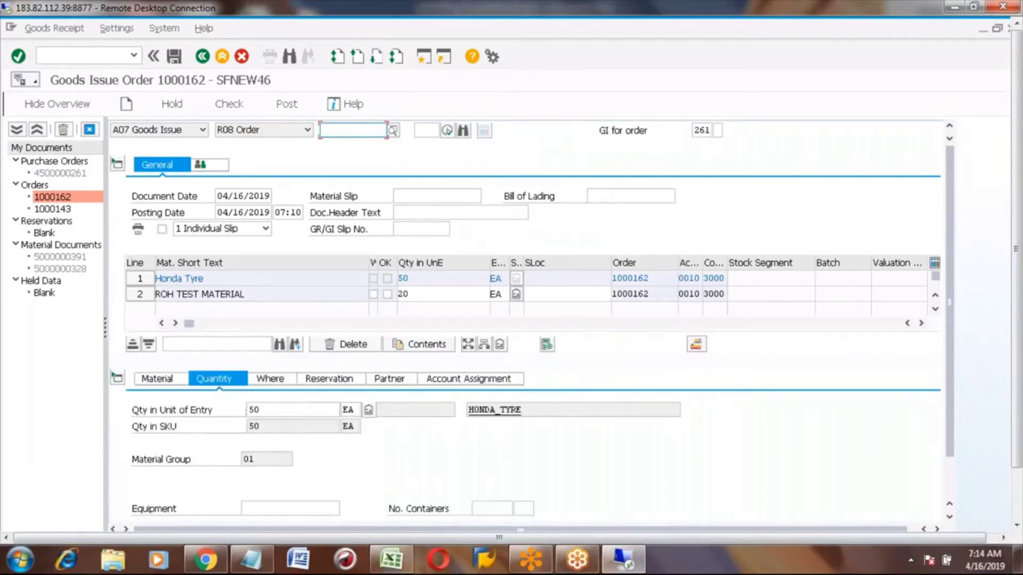
left_click(273, 409)
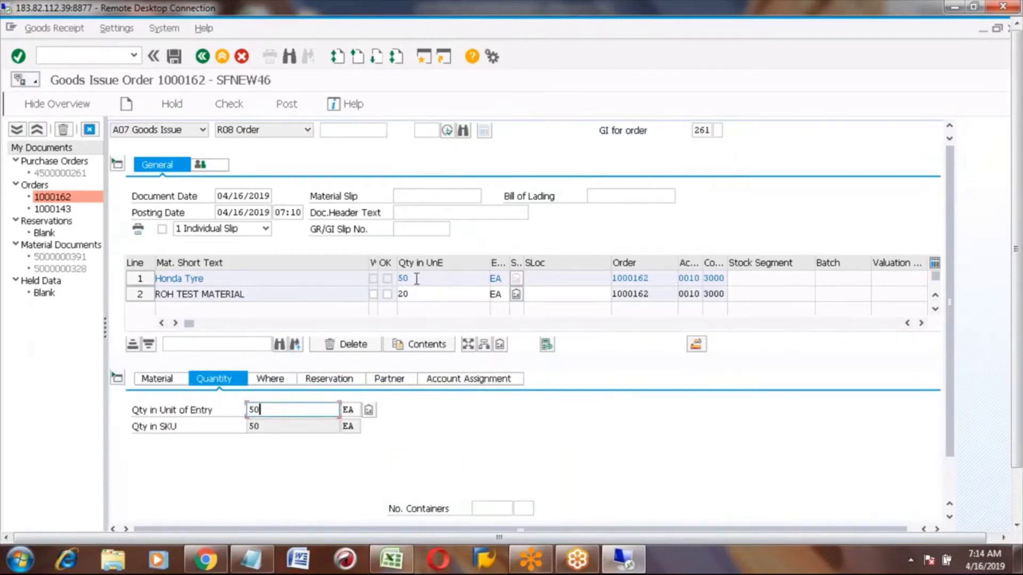
key("BackSpace")
key("BackSpace")
type("40")
Set the storage location of the Honda Tyre line to 0001
left_click(276, 380)
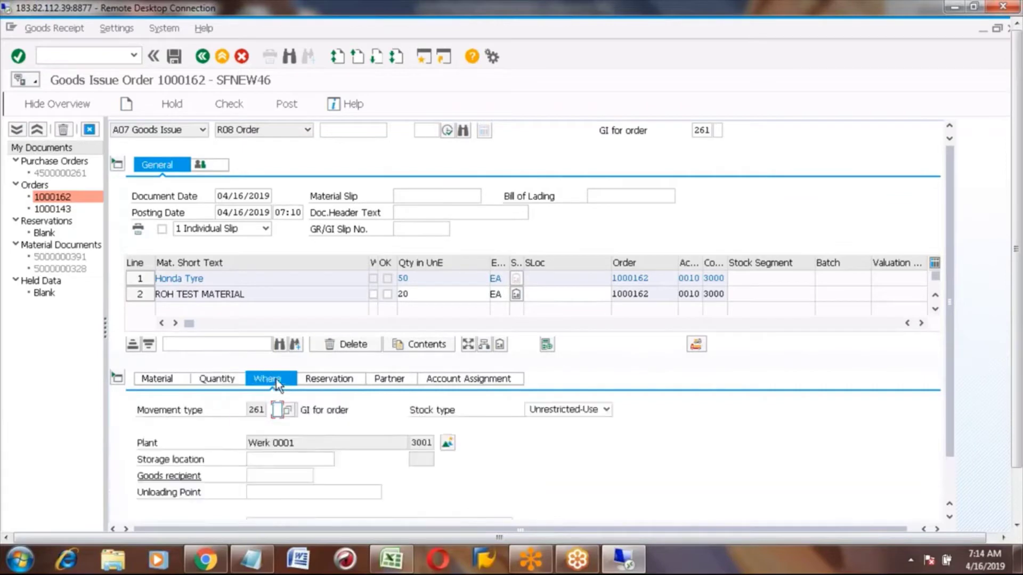
left_click(258, 458)
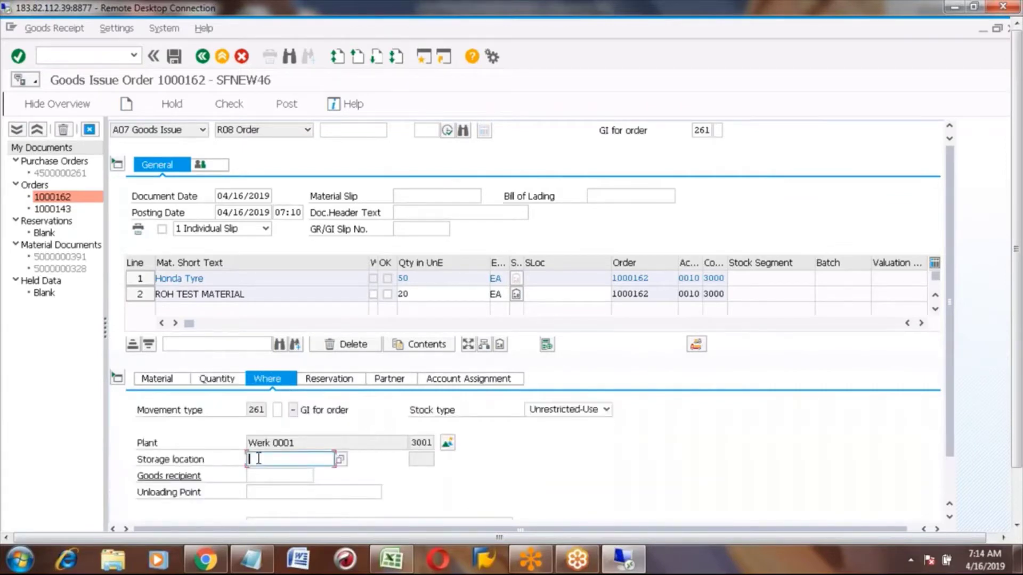
left_click(251, 411)
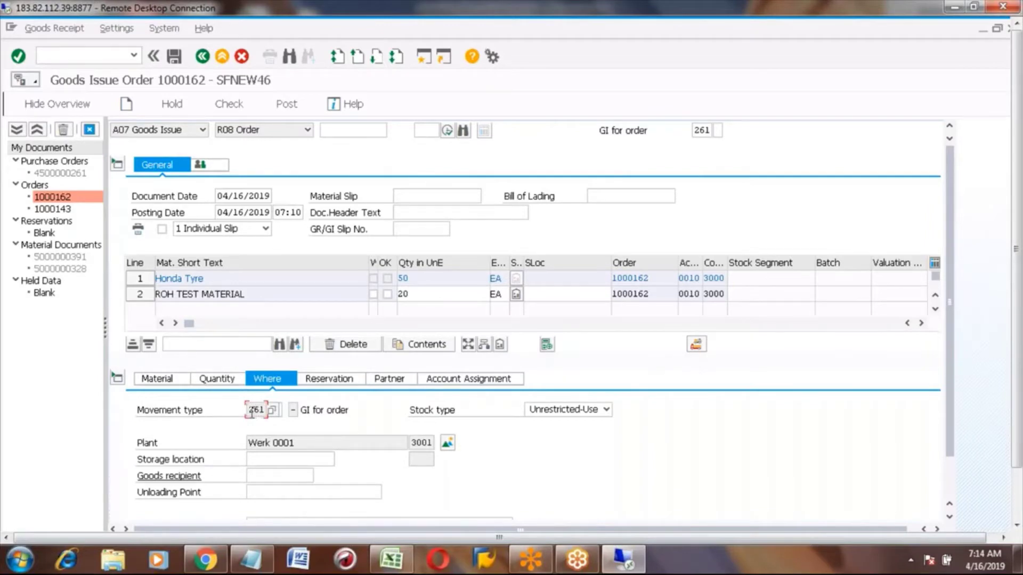
left_click(263, 459)
type("000")
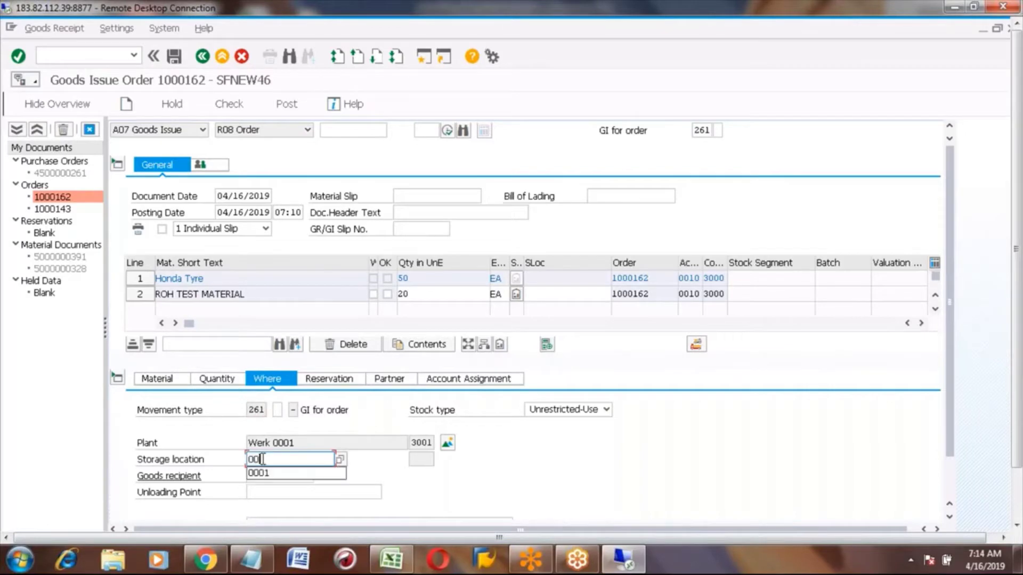
type("1")
key("Return")
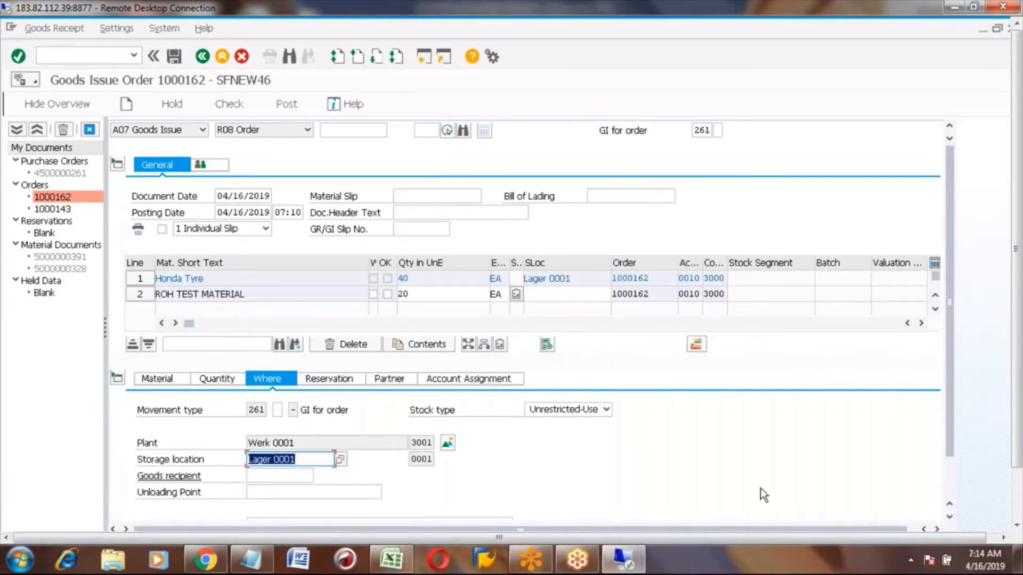
Review the material details of the Honda Tyre line
left_click(1015, 504)
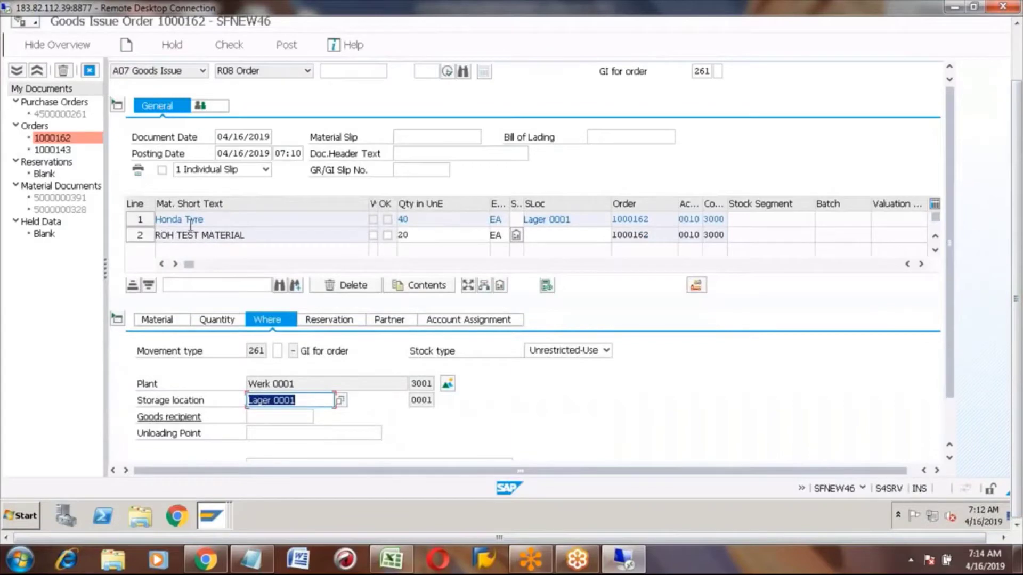
left_click(152, 321)
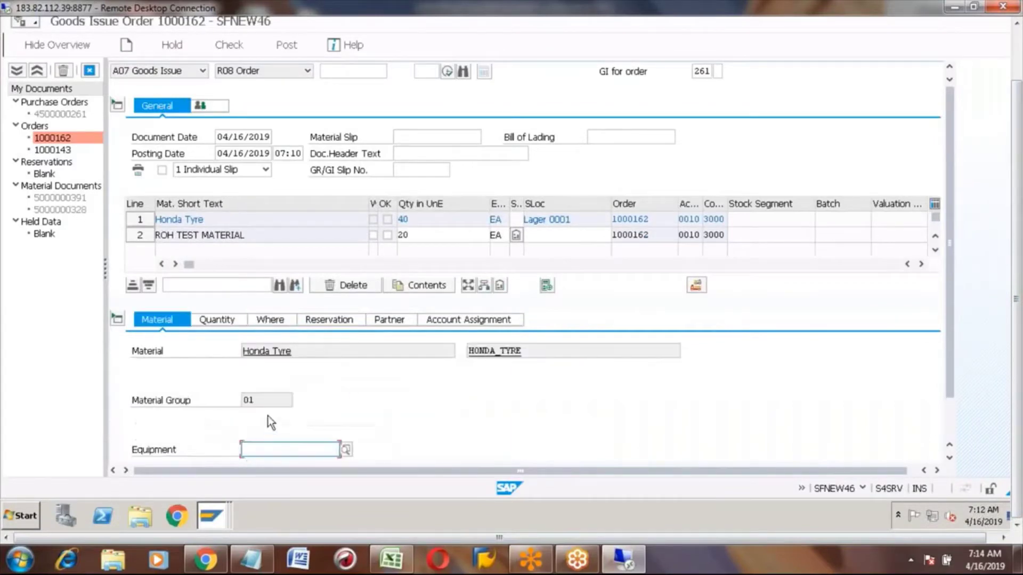
left_click(308, 352)
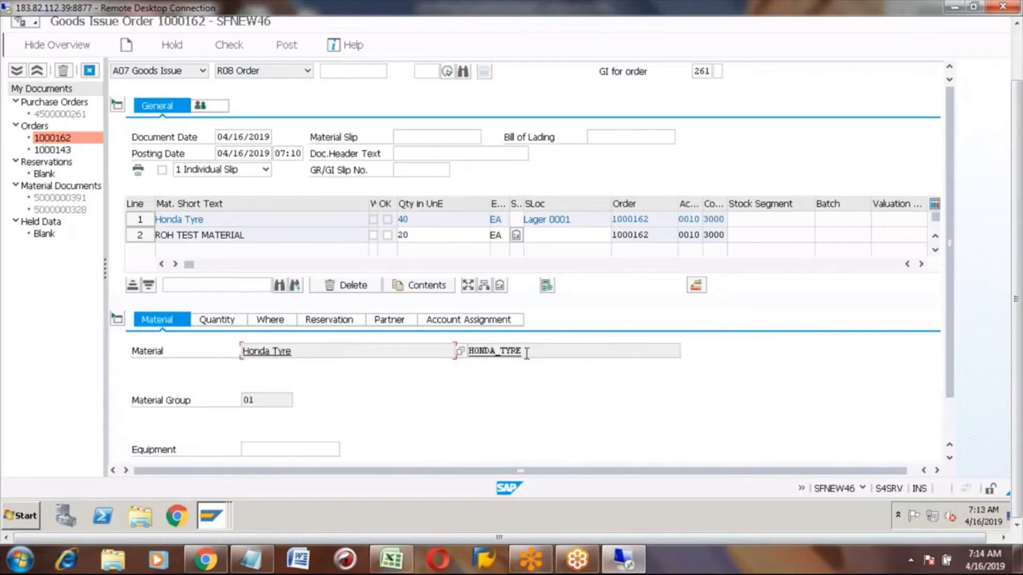
Check the material number of the ROH TEST MATERIAL line and set its storage location to 0001
left_click(137, 239)
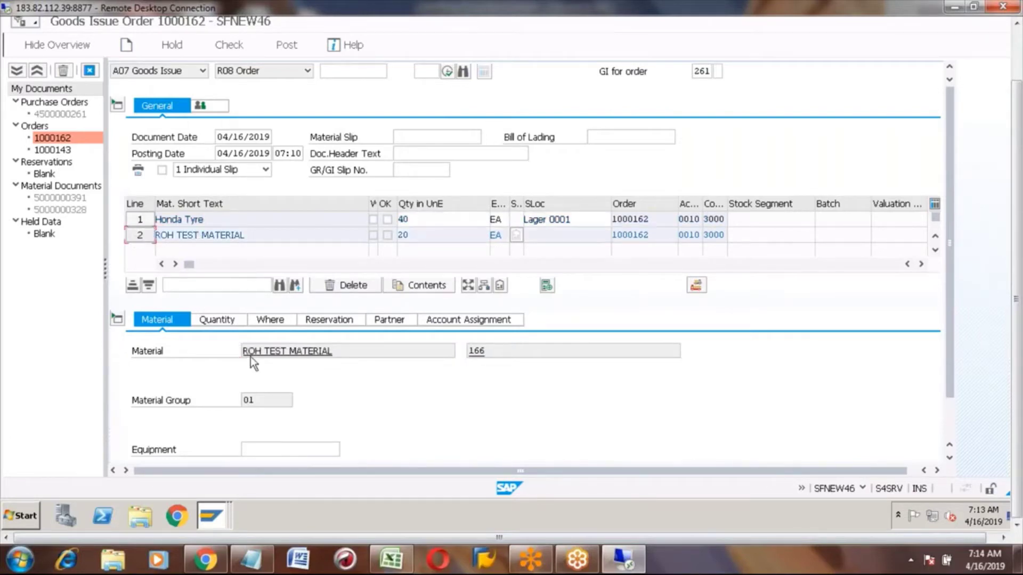
left_click(493, 351)
key("shift+Left")
key("shift+Left")
key("shift+Left")
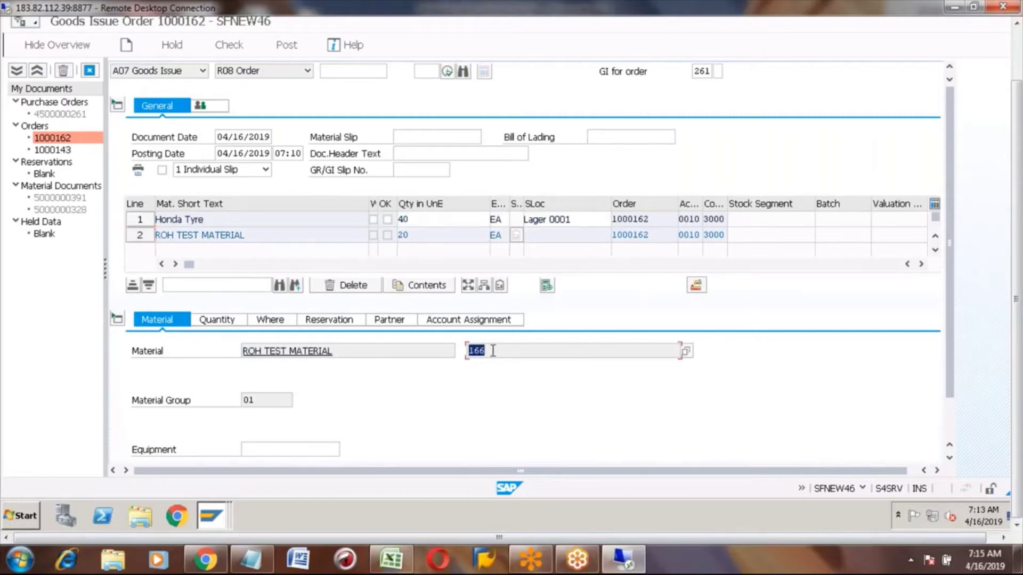
left_click(216, 319)
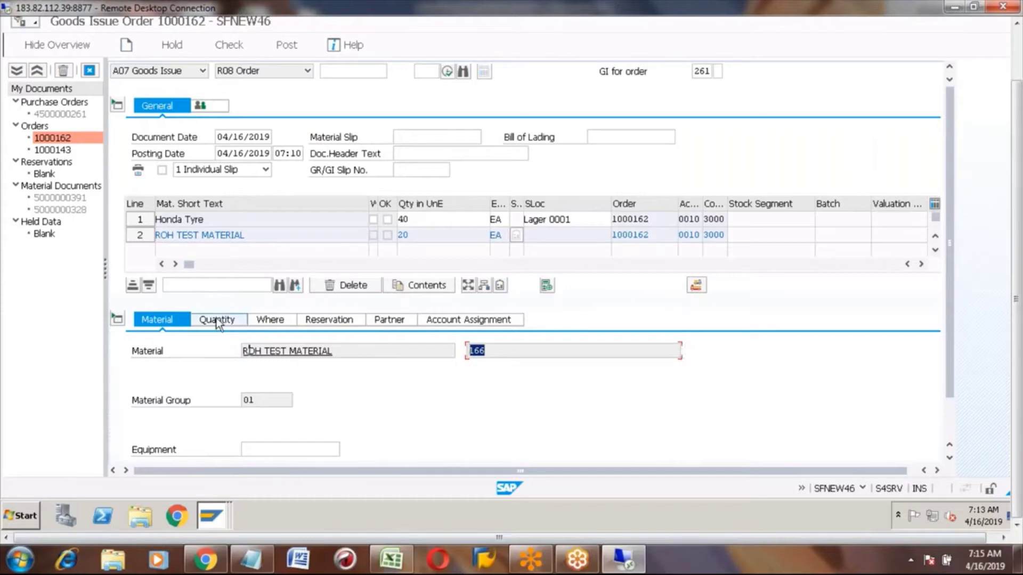
left_click(270, 318)
left_click(271, 401)
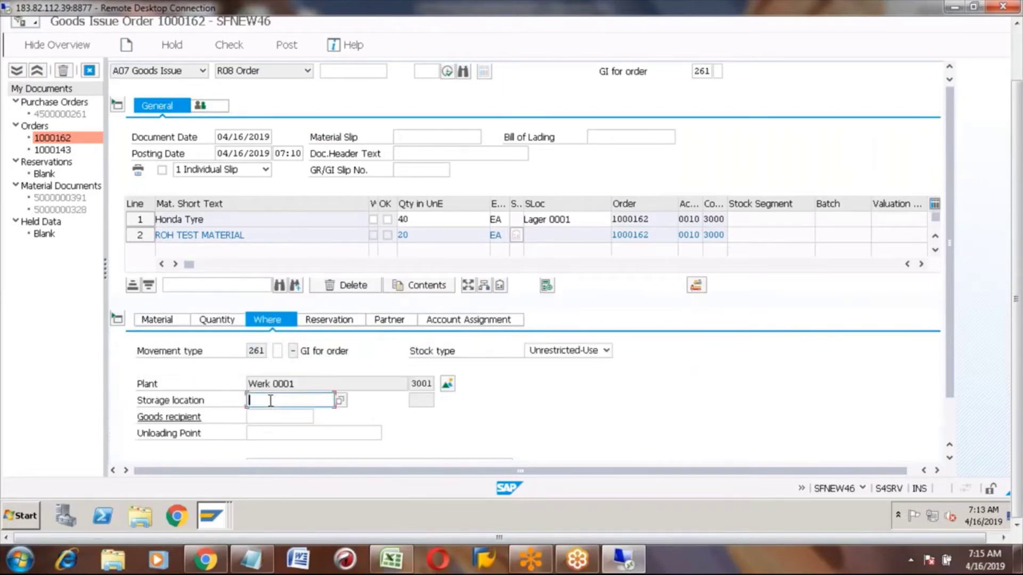
type("0001")
key("Return")
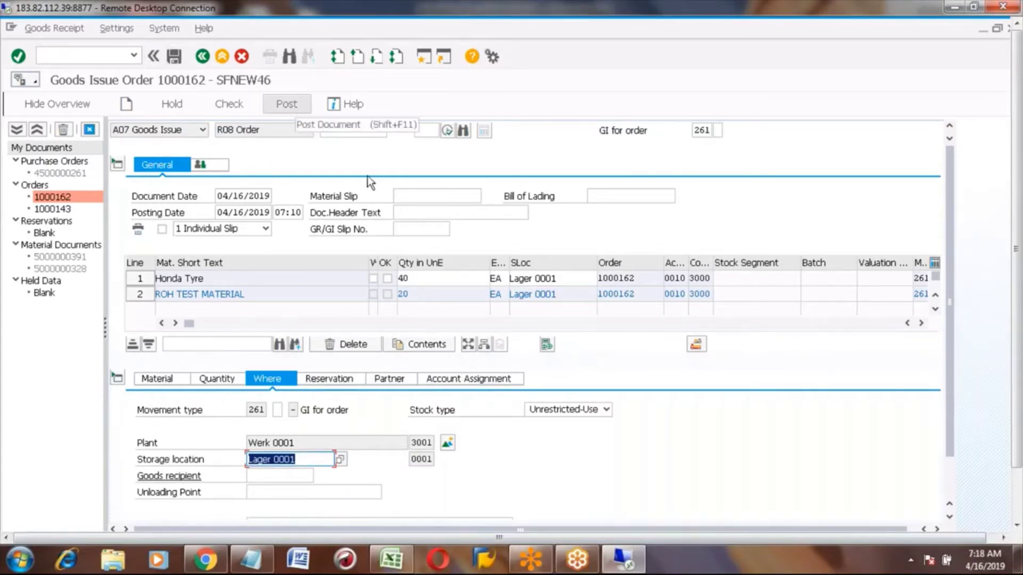
Flag the ROH TEST MATERIAL line as Item OK and post the goods issue, leaving the transaction
left_click(1018, 497)
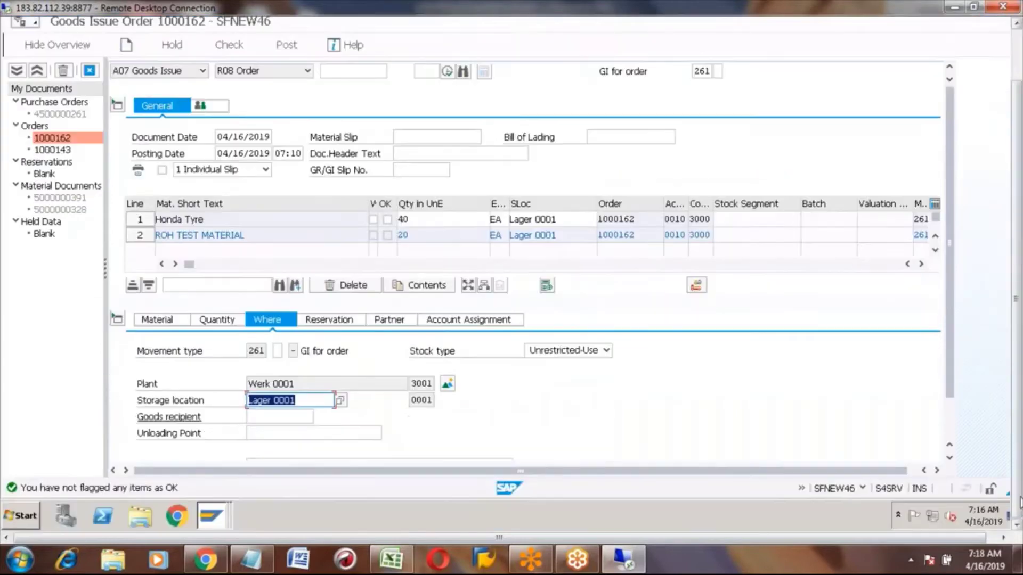
left_click(951, 429)
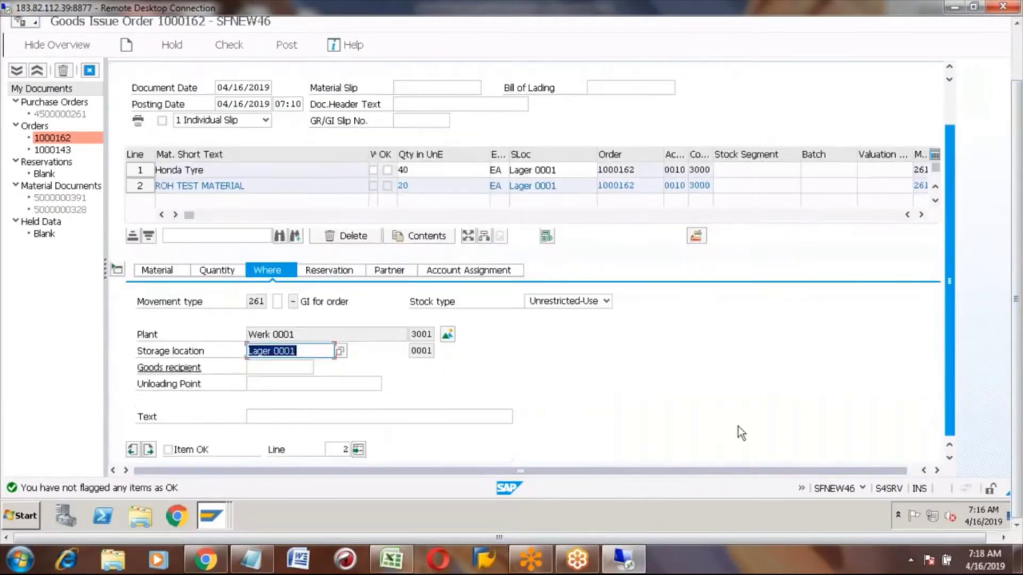
left_click(170, 451)
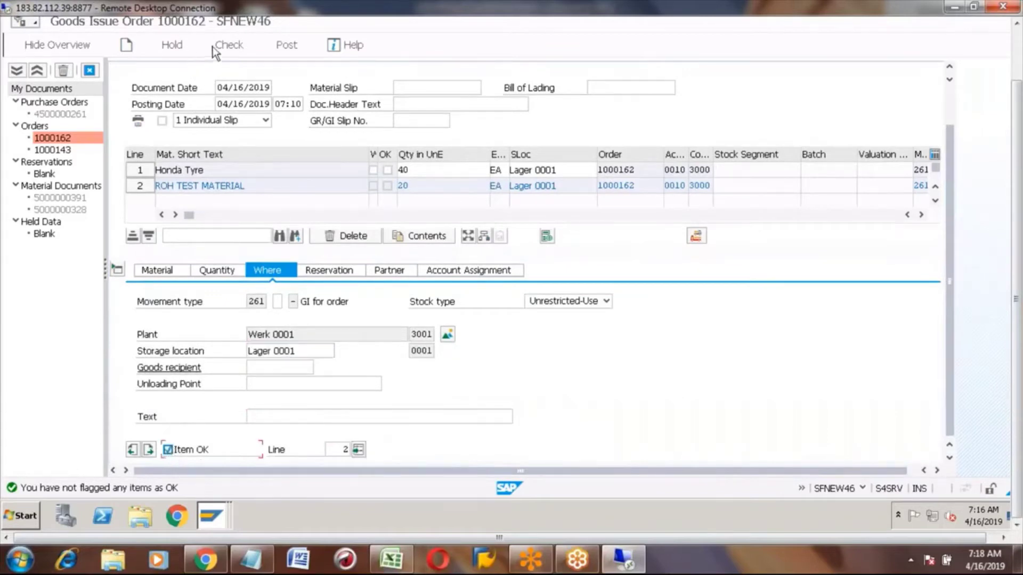
left_click(287, 45)
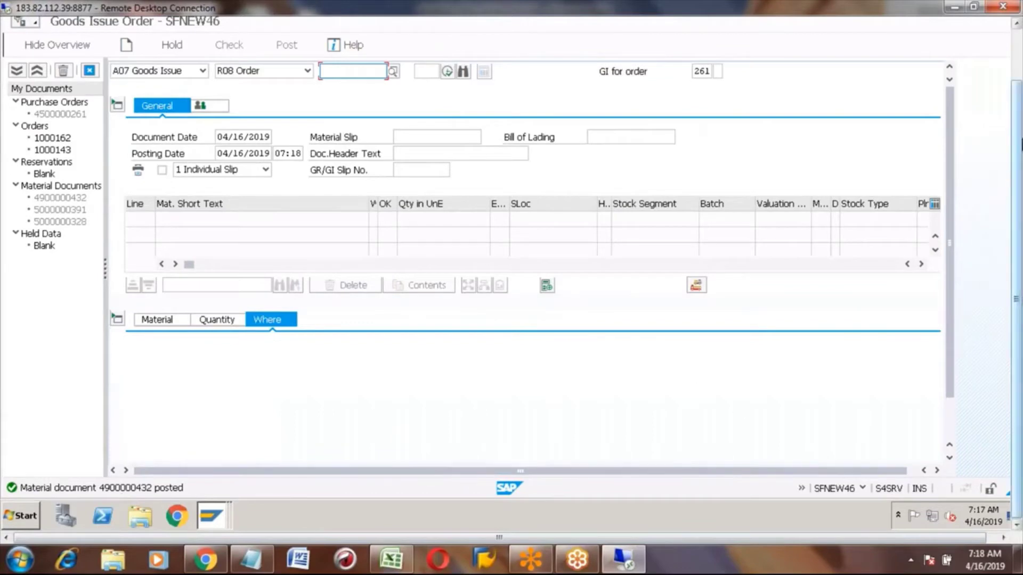
left_click(1016, 56)
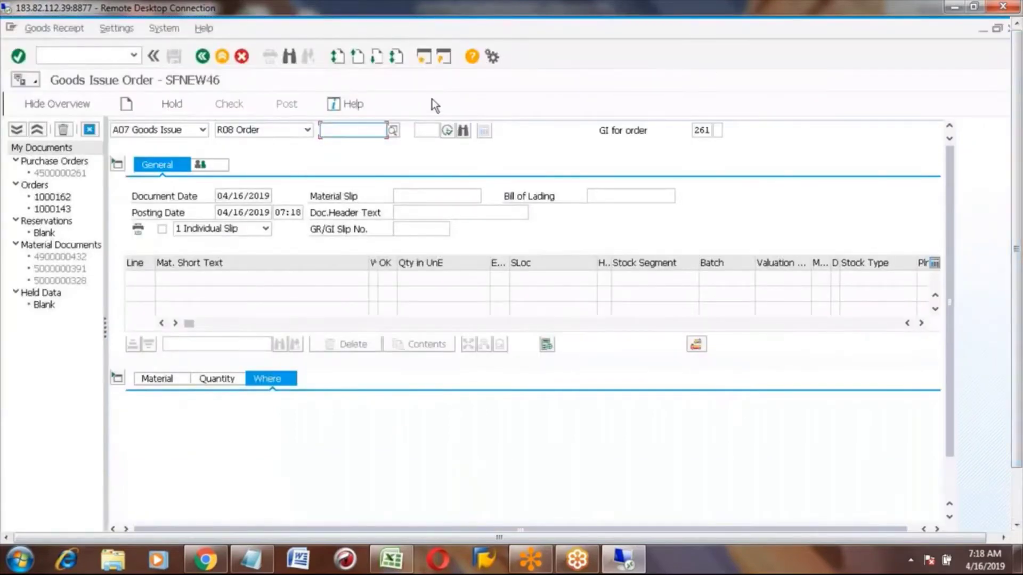
left_click(202, 57)
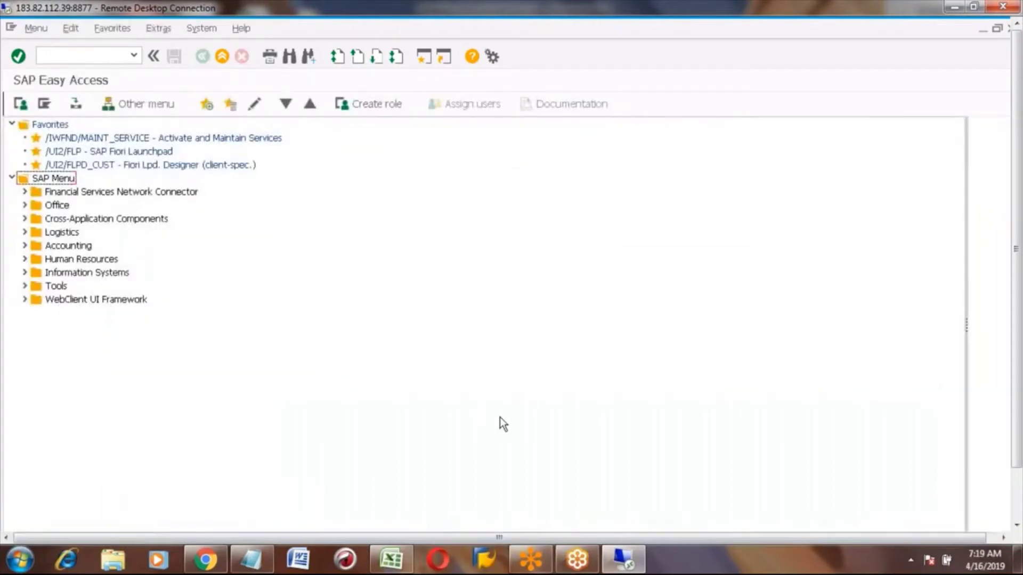
Switch to the Excel notes workbook and review its Goods Movements and Production confirmation sections
left_click(392, 559)
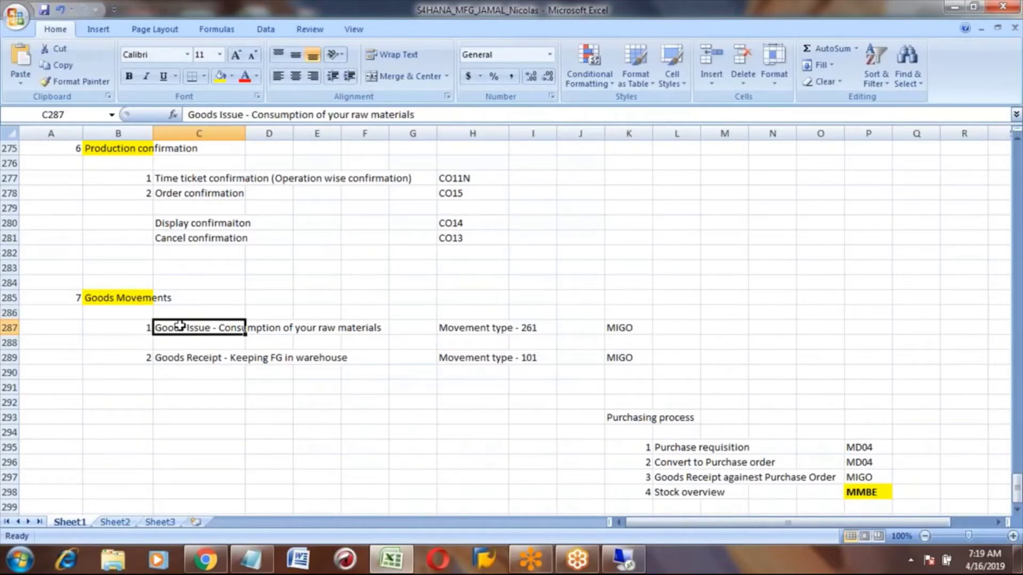
key("Down")
key("Down")
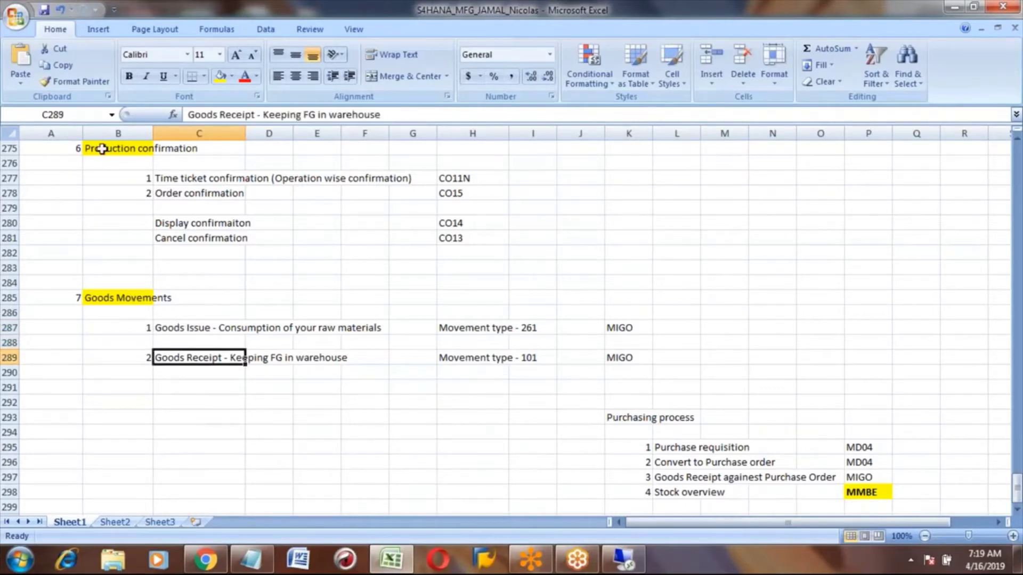
left_click(102, 150)
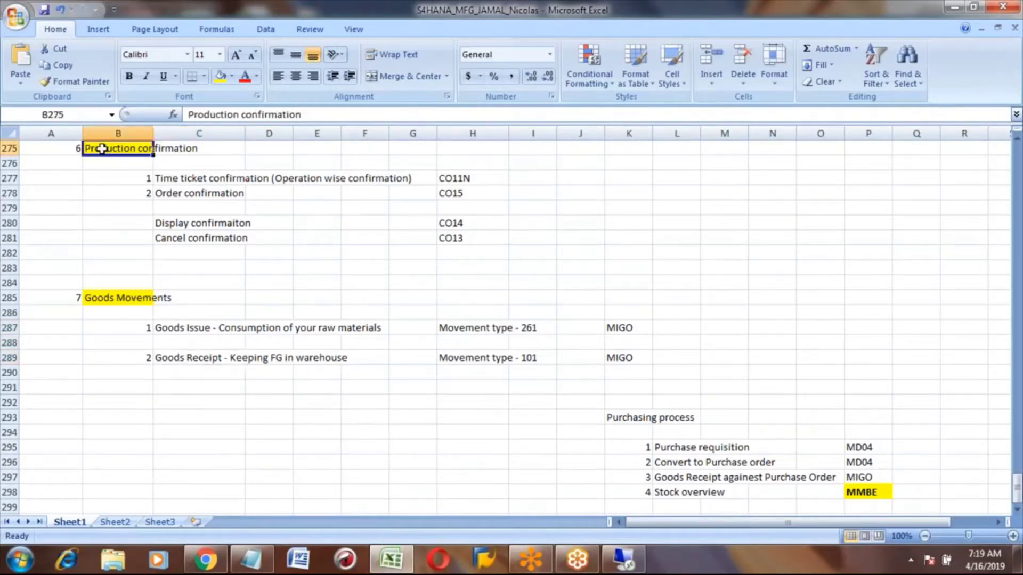
key("Down")
key("Down")
key("Down")
key("Up")
key("Up")
key("Up")
key("Up")
key("Up")
key("Up")
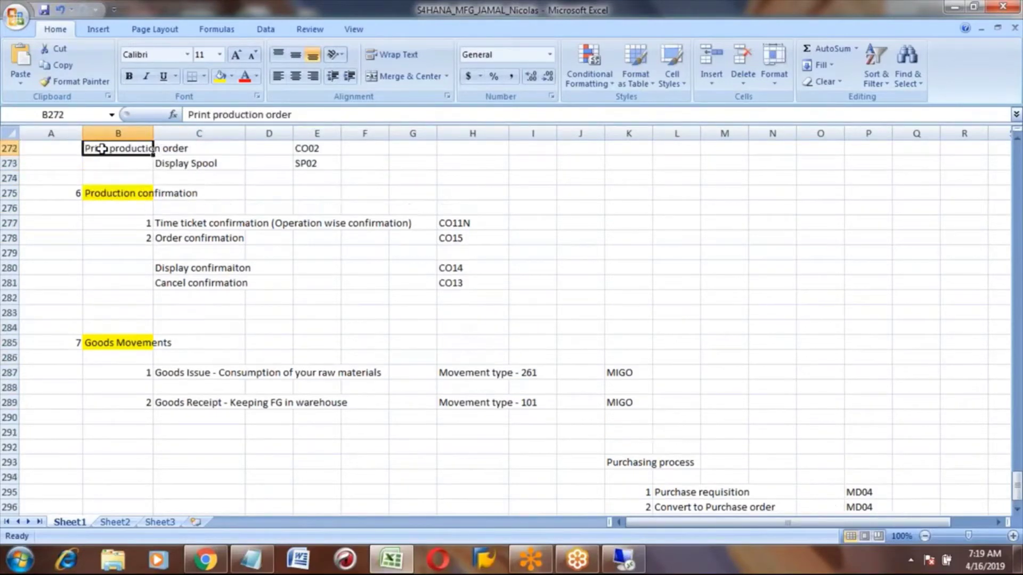
Compare the Goods Issue and Goods Receipt entries under Goods Movements with the Production confirmation entry
left_click(162, 374)
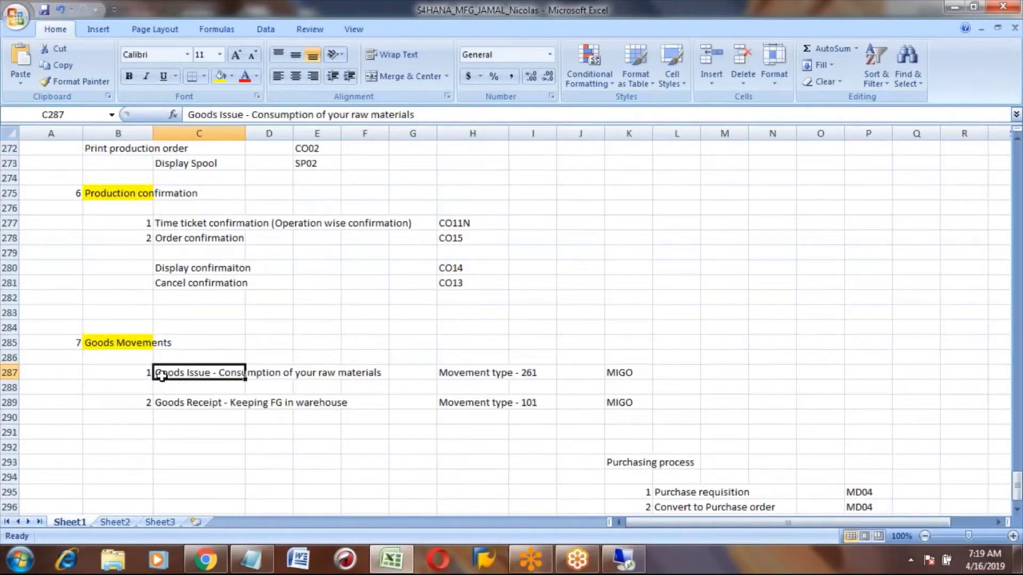
left_click(109, 195)
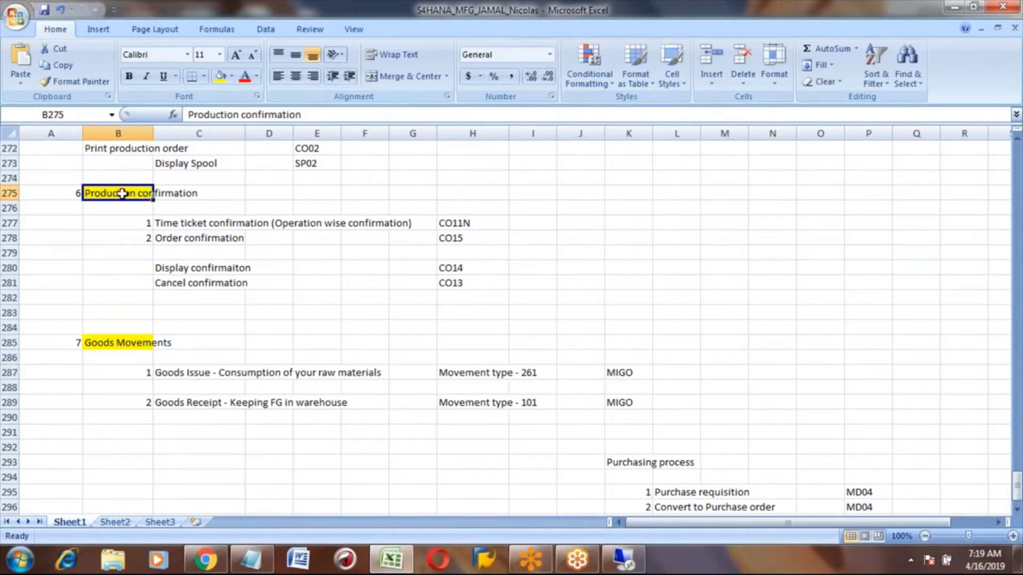
left_click(180, 403)
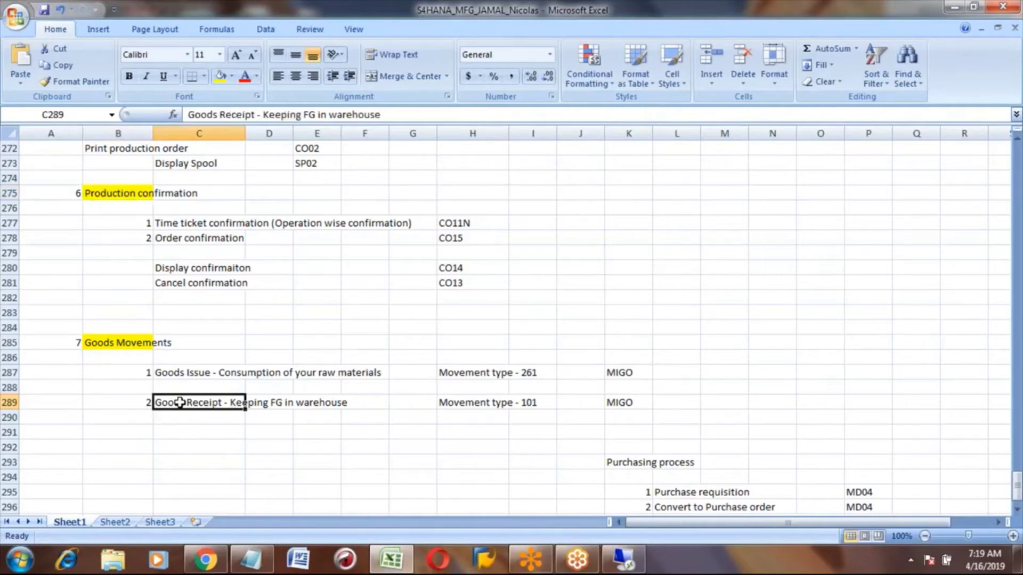
left_click(196, 375)
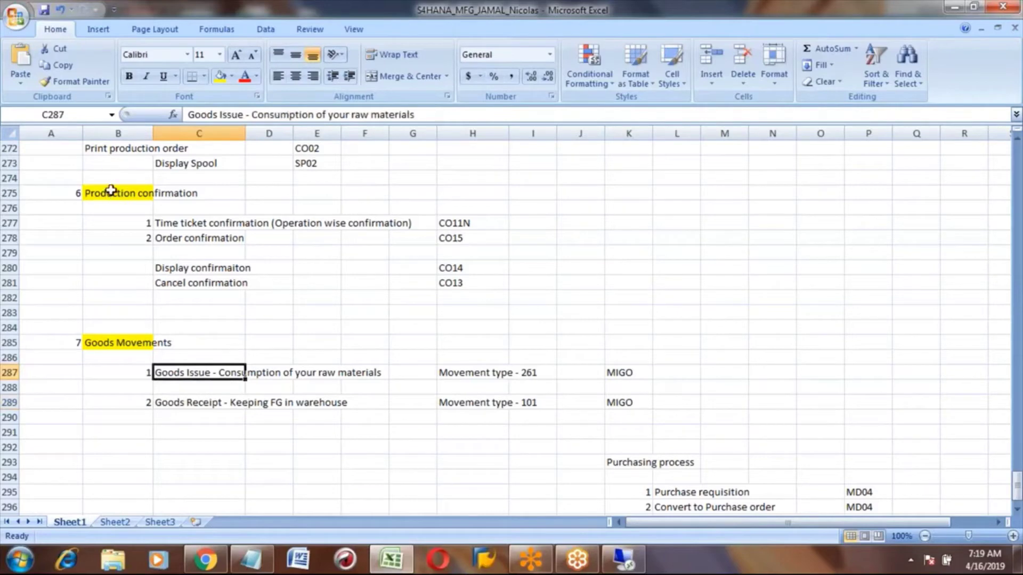
left_click(111, 190)
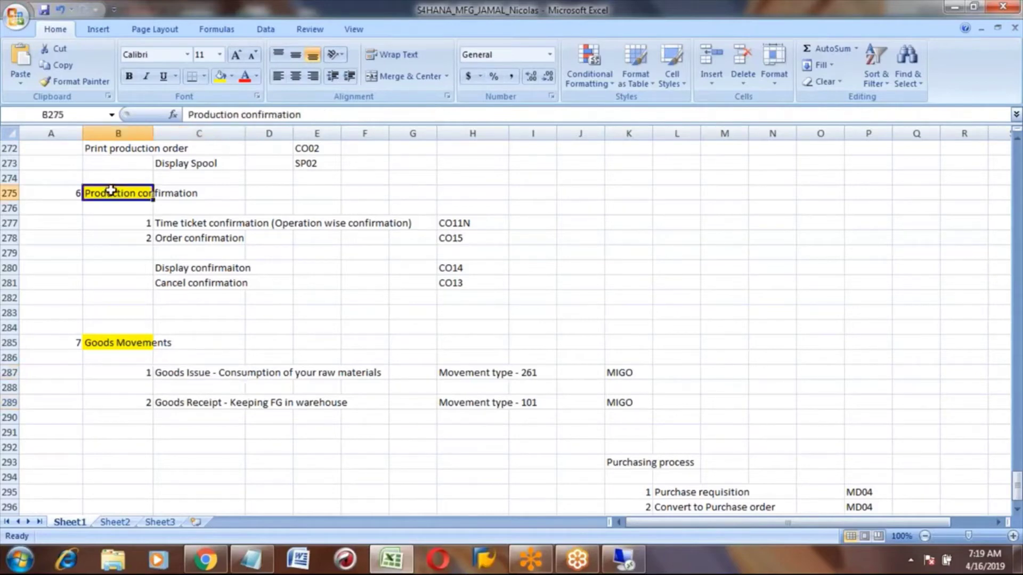
left_click(168, 373)
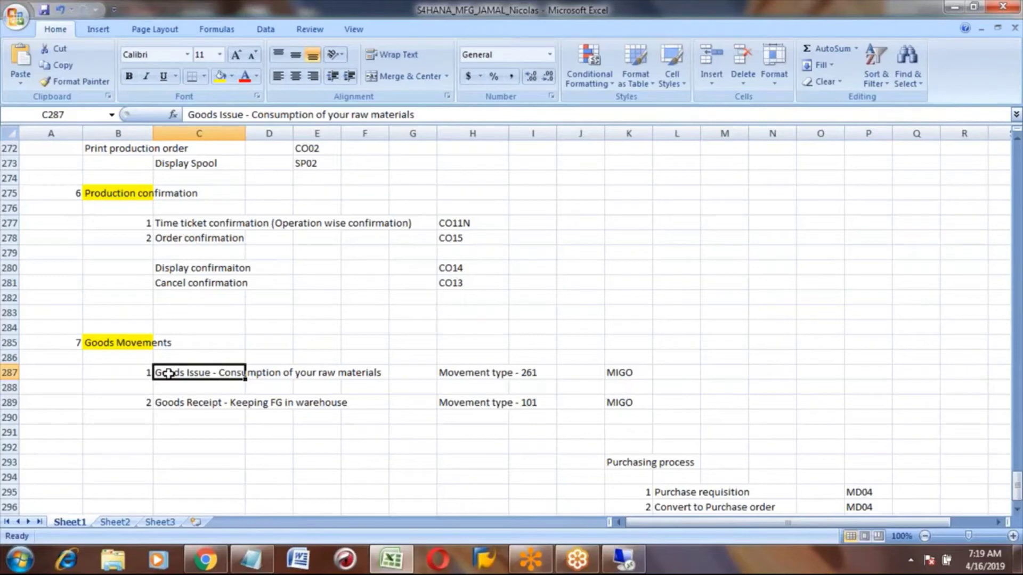
key("Down")
key("Down")
key("Up")
key("Up")
key("alt+Tab")
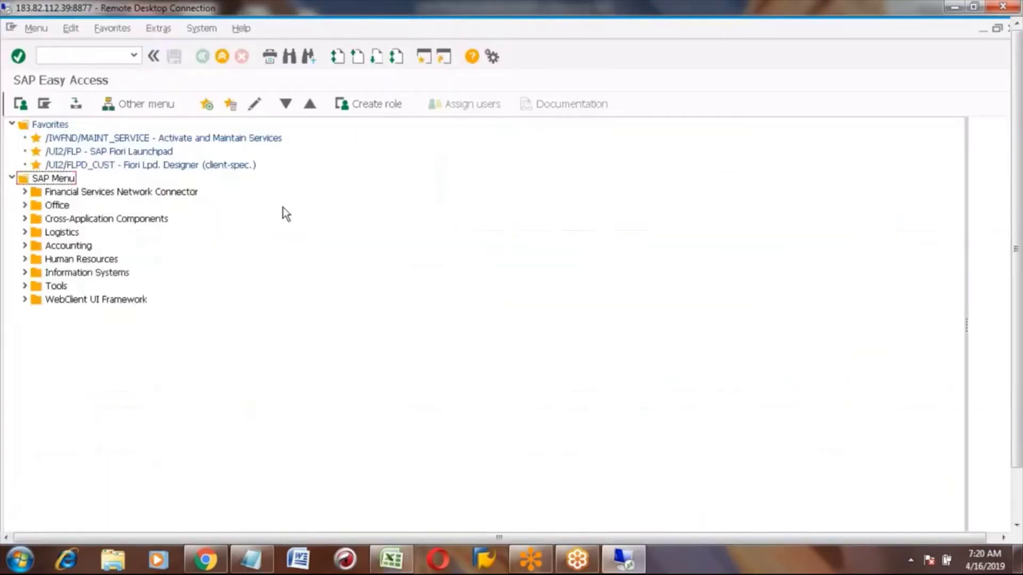
left_click(107, 56)
key("alt+Tab")
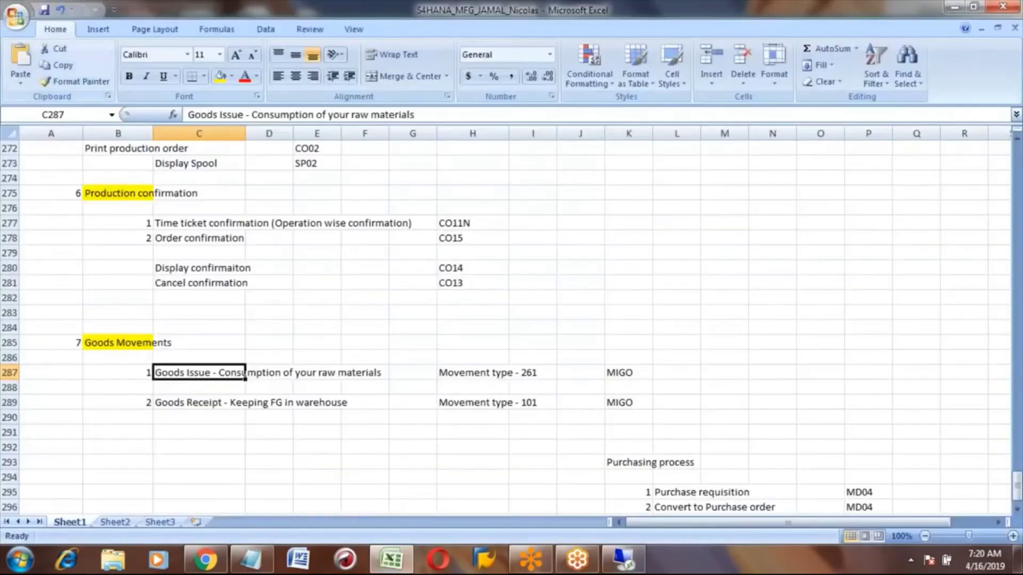
Review the Make To Stock process overview near the start of Sheet1, from Forecast to Goods Movements
left_click(265, 296)
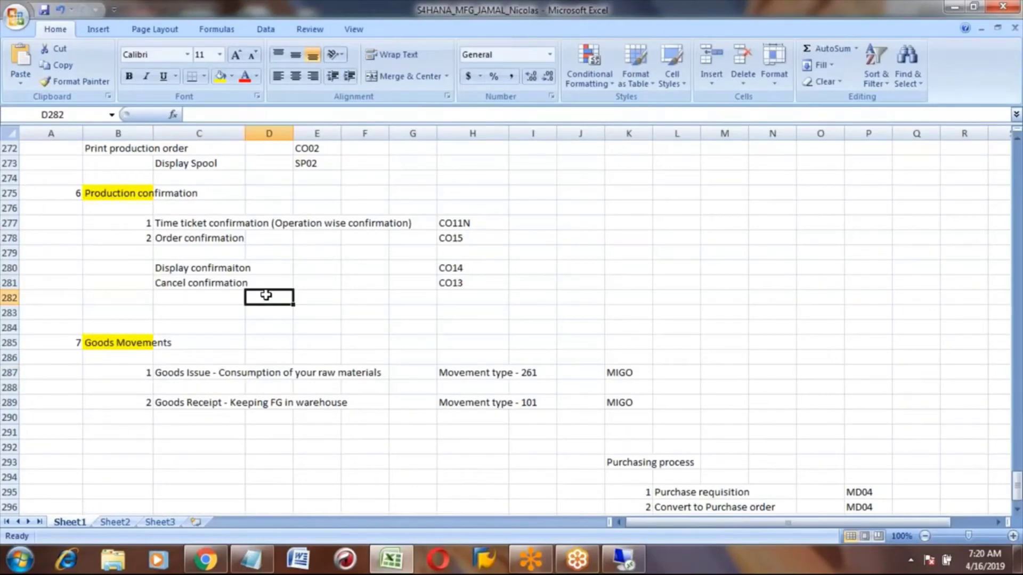
key("Page_Up")
key("Page_Up")
key("Page_Up")
key("Page_Up")
key("Page_Up")
key("Page_Up")
key("Page_Up")
key("Page_Up")
key("Page_Up")
key("Page_Up")
key("Page_Up")
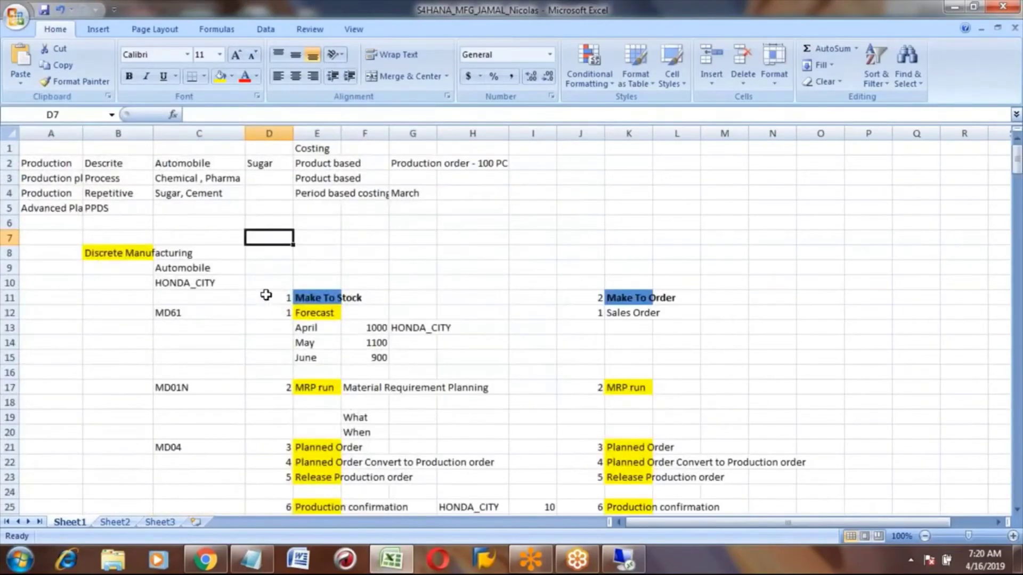
left_click(308, 310)
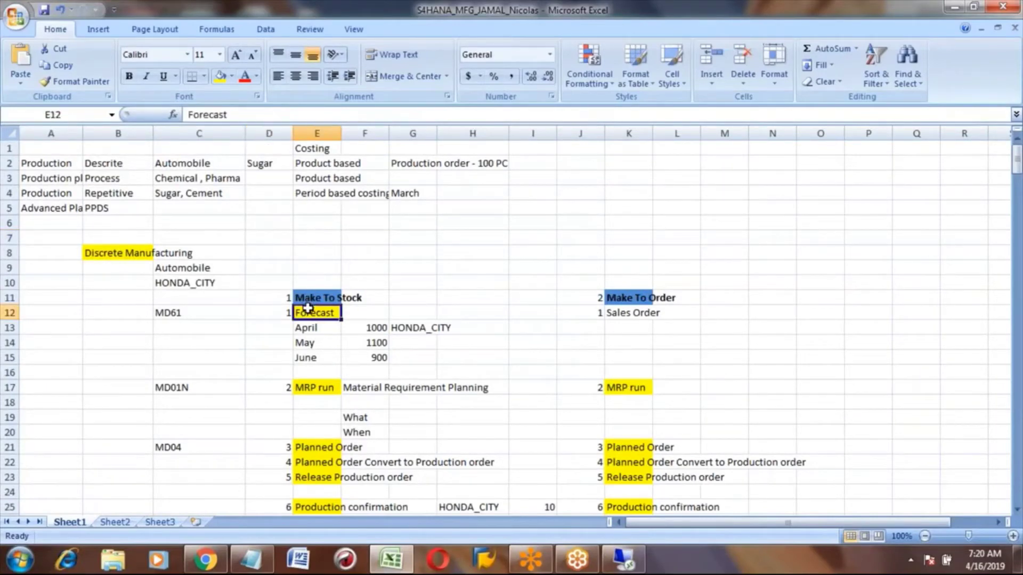
key("Down")
key("Down")
key("Down")
key("Down")
key("Down")
key("Down")
key("Down")
key("Down")
key("Down")
key("Down")
key("Down")
key("Down")
key("Down")
key("Down")
key("Down")
key("Down")
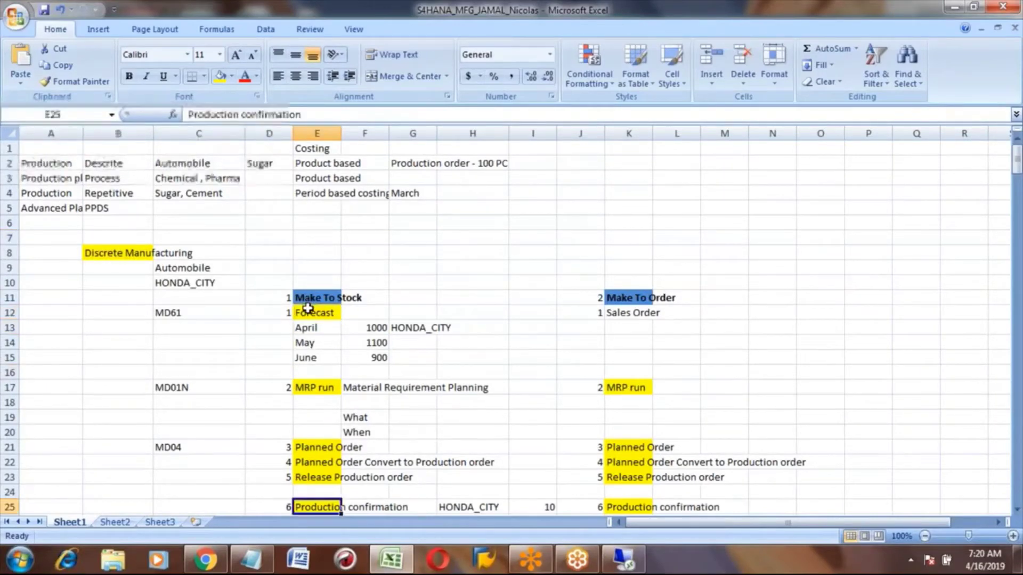
key("Down")
key("Down")
key("Down")
key("Down")
key("Down")
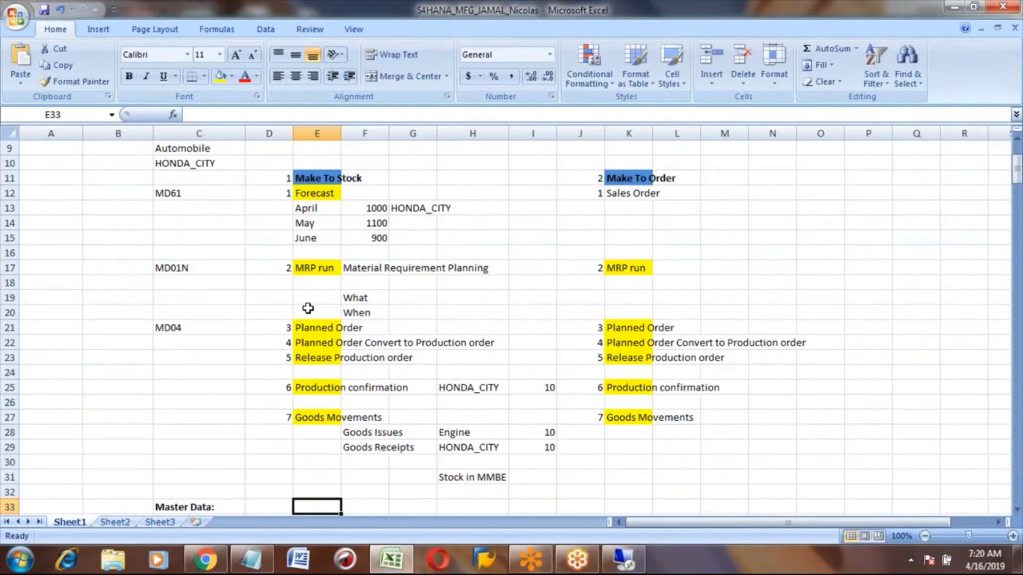
Fill the Forecast cell E12 and the Sales Order cell K12 with a blue theme shade
left_click(318, 193)
left_click(232, 76)
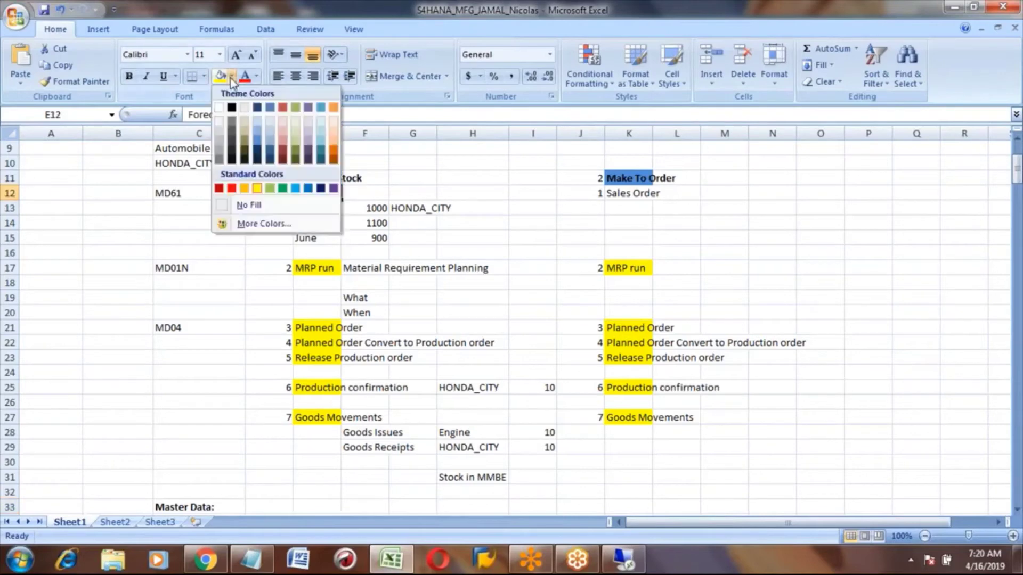
left_click(264, 138)
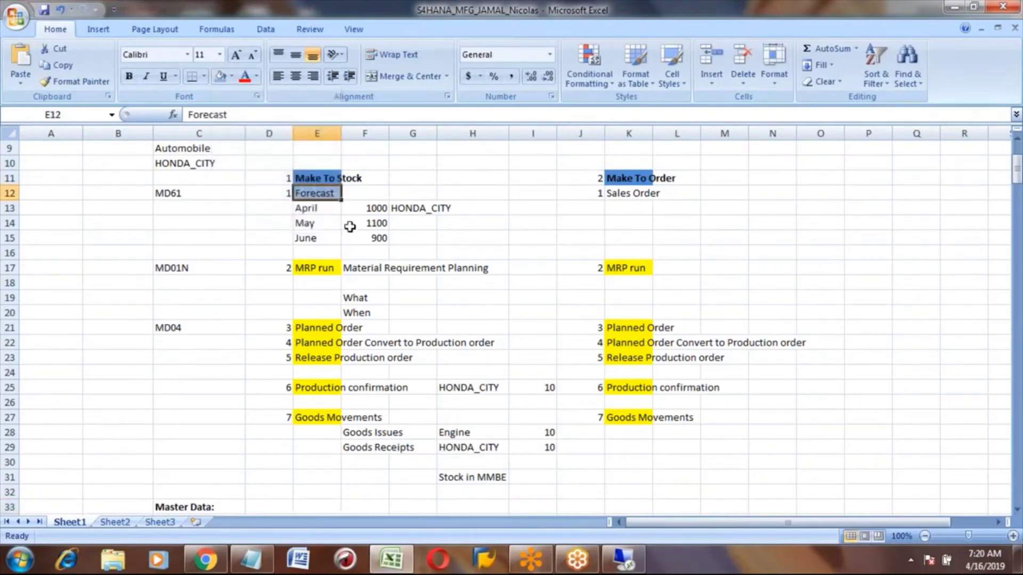
left_click(616, 193)
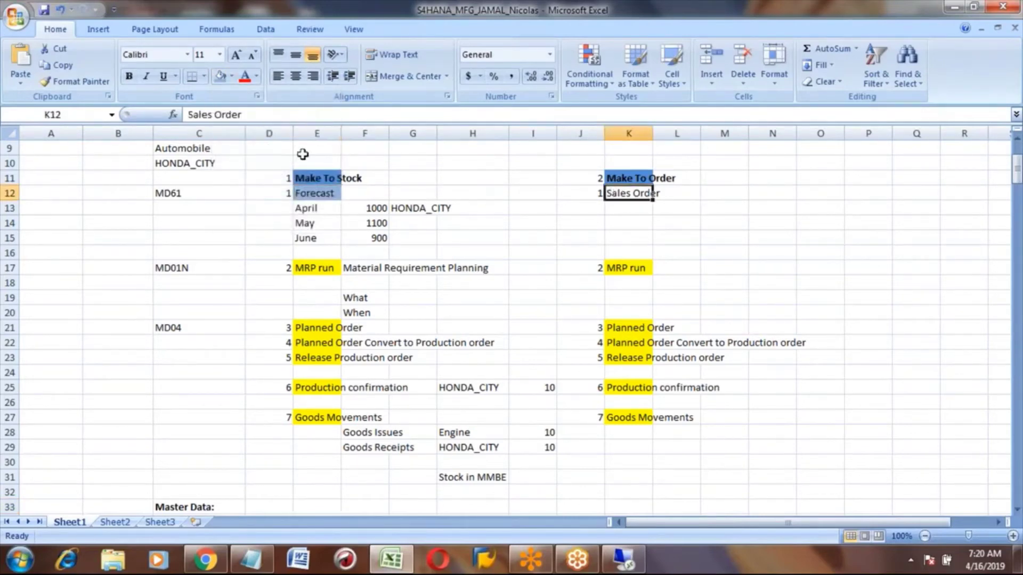
left_click(226, 76)
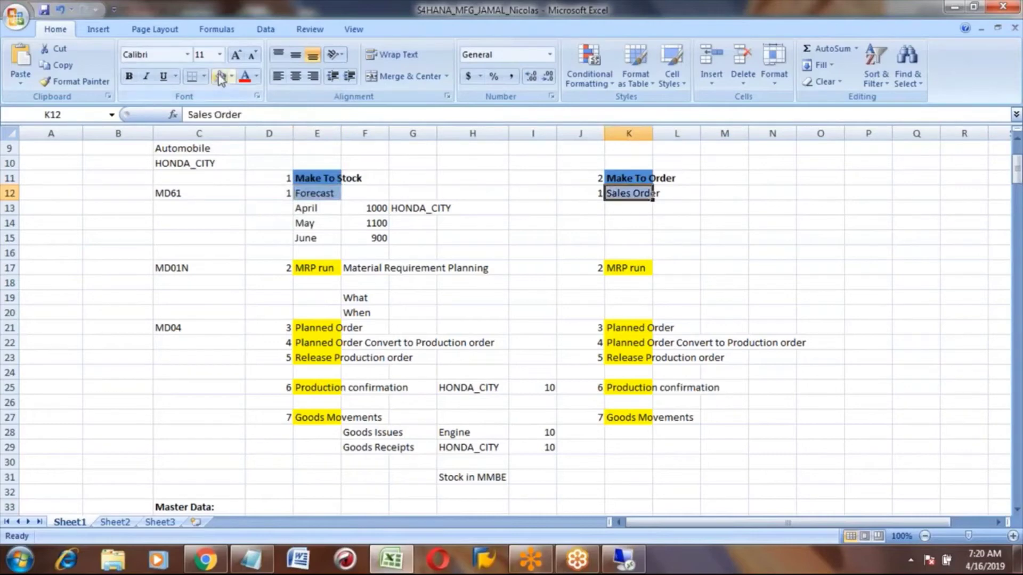
Fill the Sales Order cell K12 and the Forecast cell E12 with a light purple theme colour
left_click(232, 77)
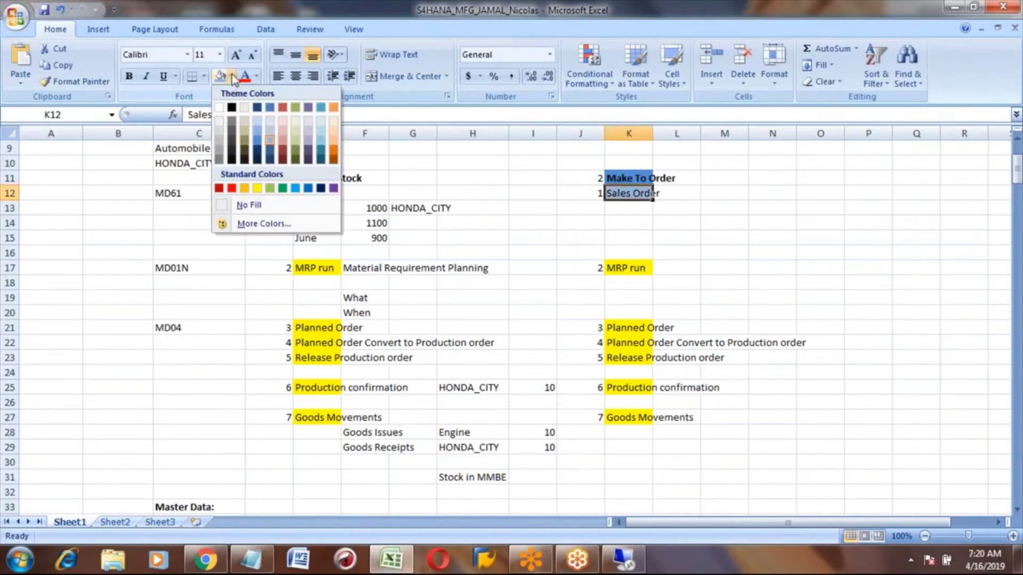
left_click(308, 133)
left_click(317, 193)
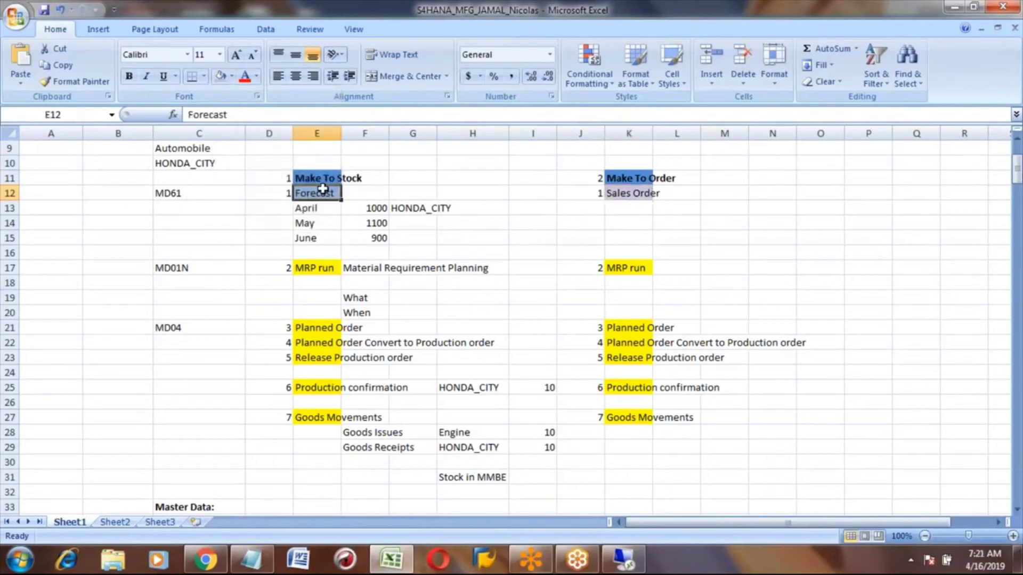
left_click(220, 75)
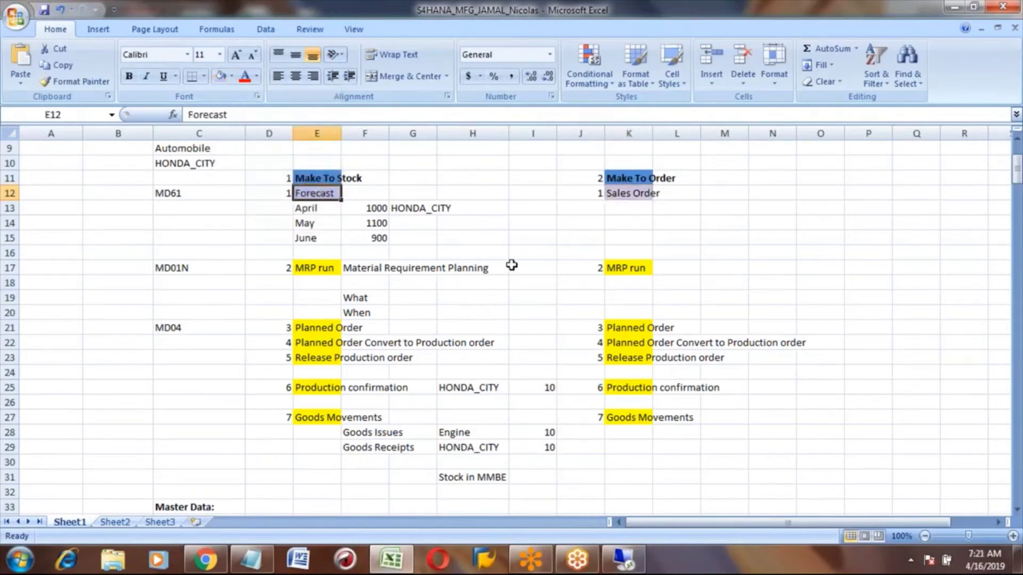
left_click(511, 267)
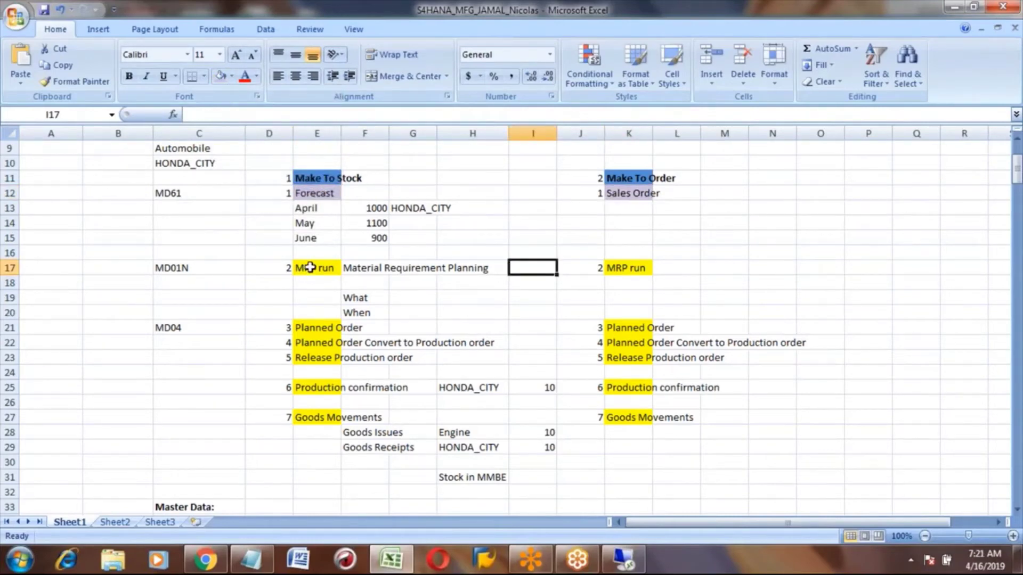
Select the Make To Stock steps from MRP run through Goods Movements, cells E17 to E27
left_click(310, 268)
key("shift+Down")
key("shift+Down")
key("shift+Down")
key("shift+Down")
key("shift+Down")
key("shift+Down")
key("shift+Down")
key("shift+Down")
key("shift+Down")
key("shift+Down")
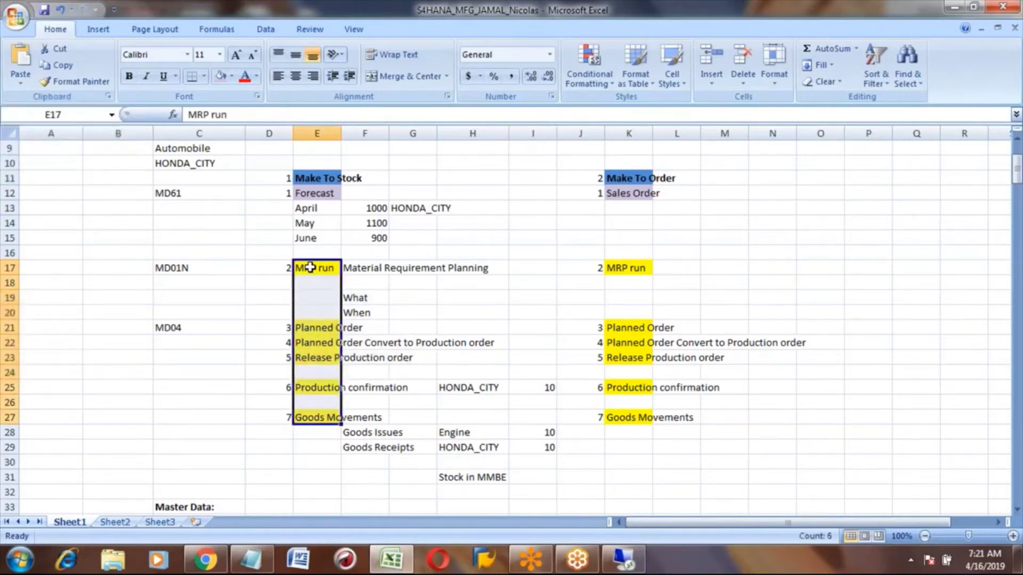
Look through the notes below the process overview as far as the Schedule Margin Key section and return to Forecast
key("Down")
key("Down")
key("Down")
key("Down")
key("Down")
key("Down")
key("Down")
key("Down")
key("Down")
key("Down")
key("Down")
key("Down")
key("Down")
key("Down")
key("Down")
key("Down")
key("Down")
key("Down")
key("Down")
key("Down")
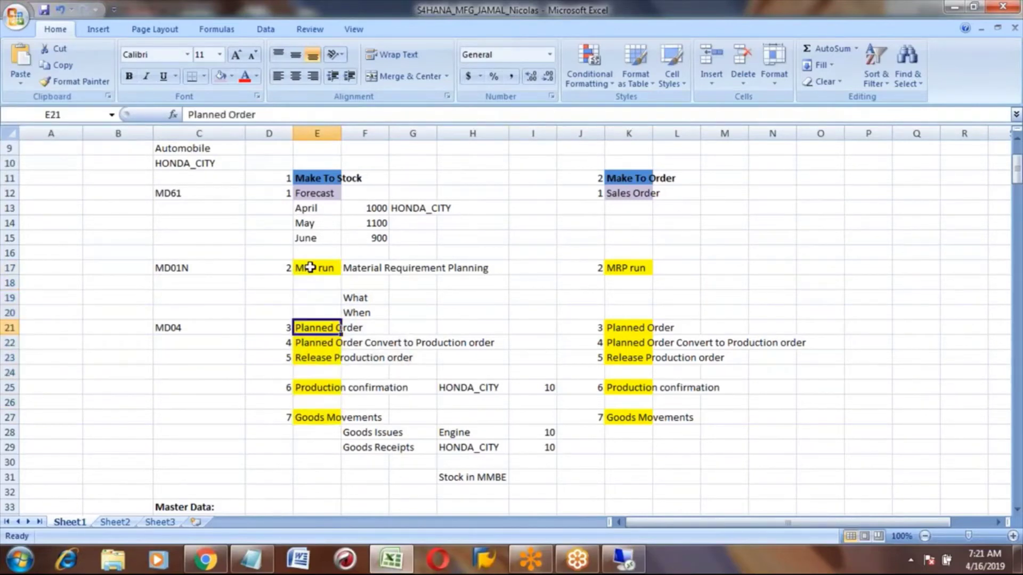
key("Down")
key("Down")
key("Down")
key("Down")
key("Down")
key("Down")
key("Down")
key("Down")
key("Down")
key("Down")
key("Down")
key("Down")
key("Down")
key("Down")
key("Down")
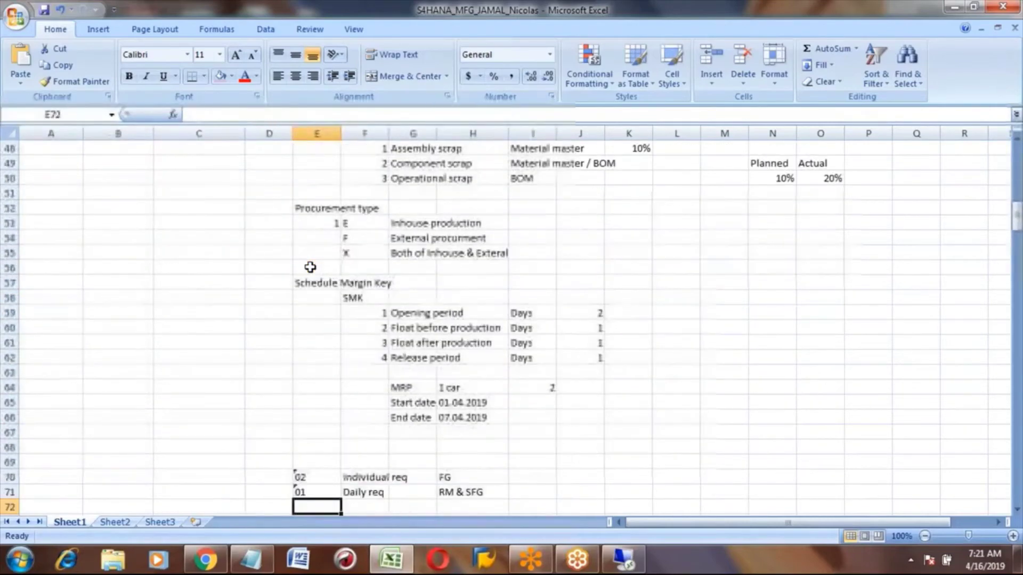
key("Up")
key("Up")
key("Up")
key("Up")
key("Up")
key("Up")
key("Up")
key("Up")
key("Up")
key("Up")
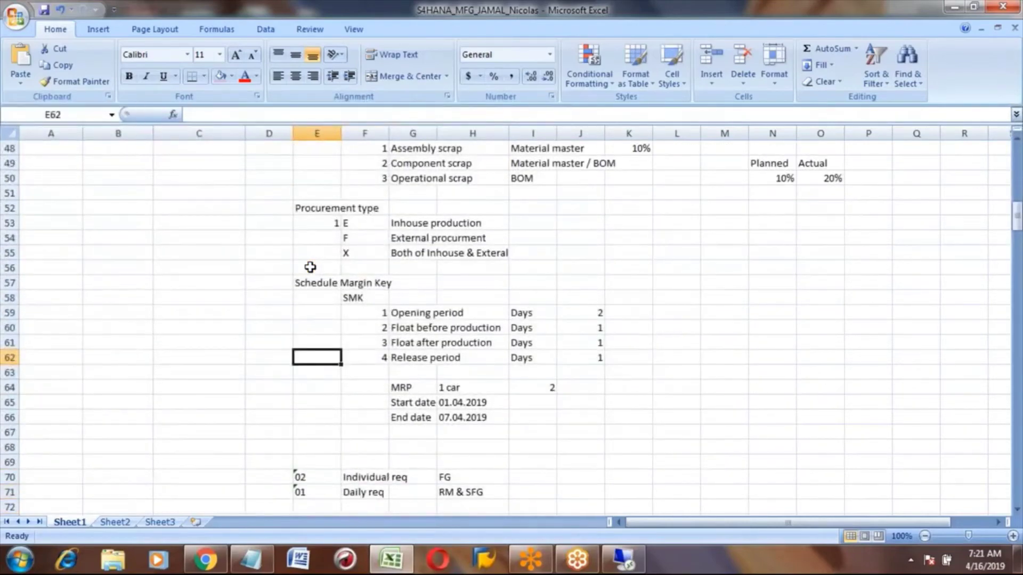
key("Page_Up")
key("Page_Up")
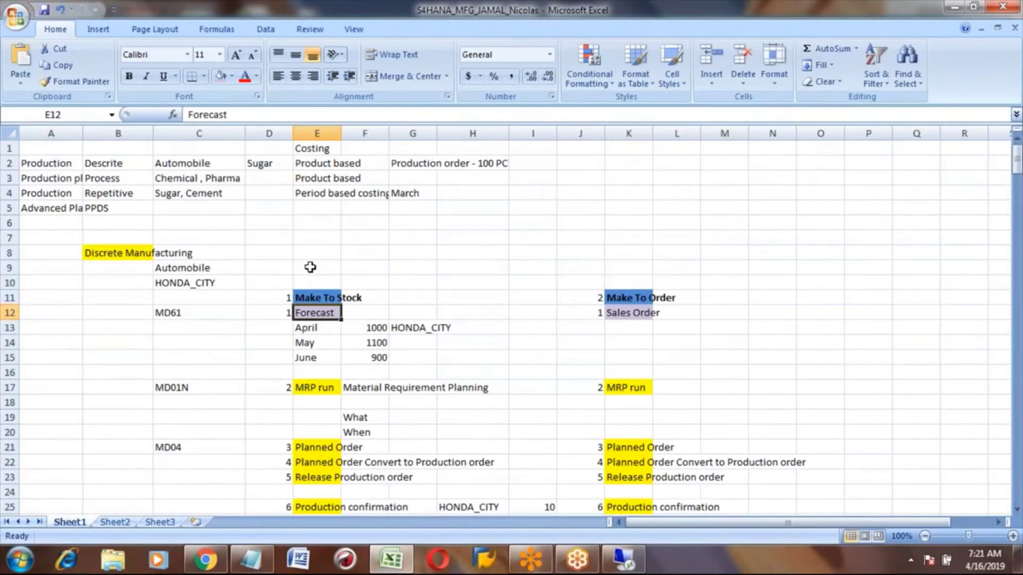
Examine the sequence of Make To Stock steps from MRP run to Goods Movements and go back to MRP run
key("Down")
key("Down")
key("Down")
key("Down")
key("Down")
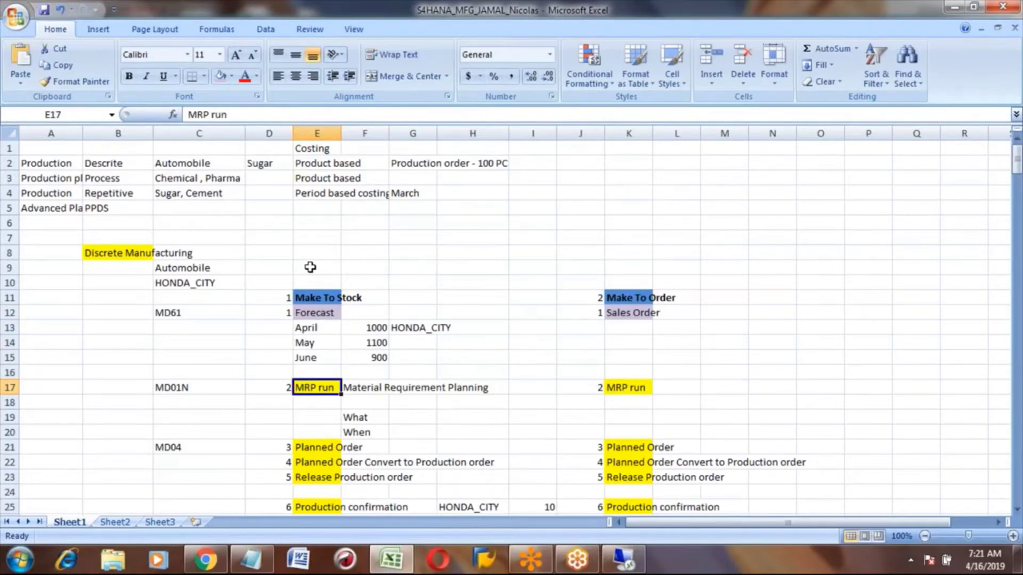
key("Down")
key("Down")
key("Down")
key("Down")
key("Down")
key("Down")
key("Down")
key("Down")
key("Down")
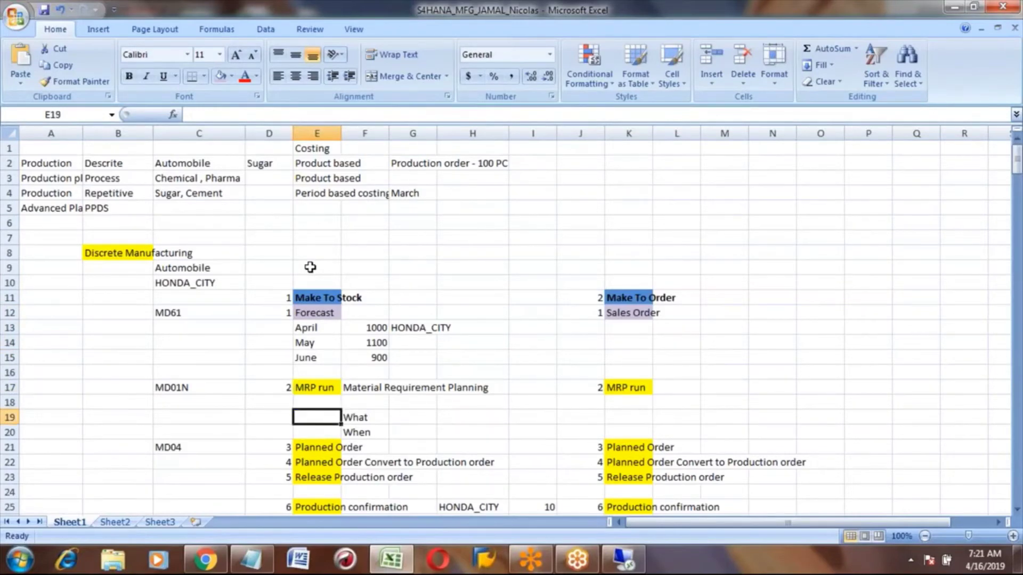
key("Down")
key("Down")
key("Down")
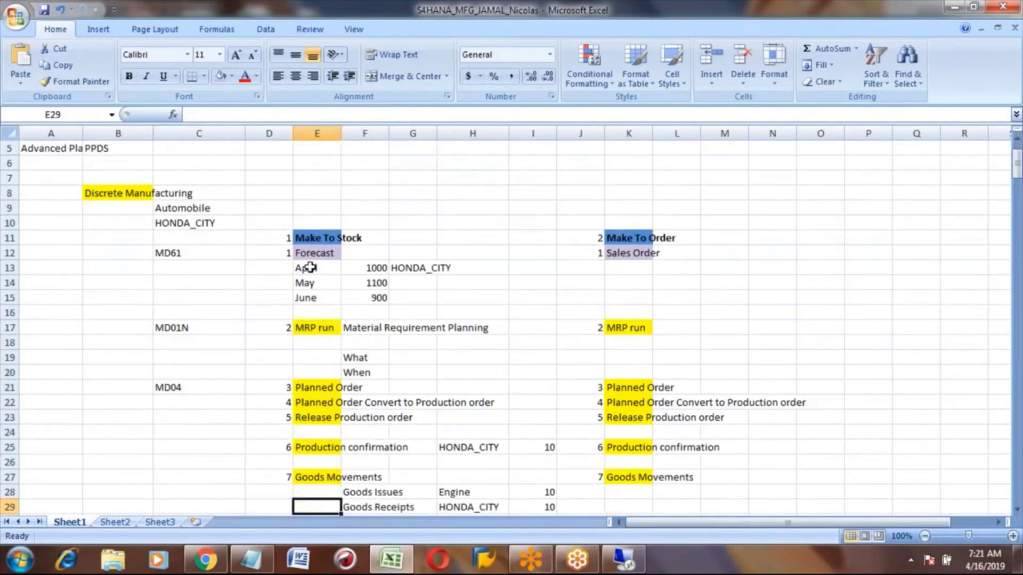
key("Up")
key("Up")
key("Up")
key("Up")
key("Up")
key("Up")
key("Up")
key("Up")
key("Up")
key("Up")
key("Up")
key("Up")
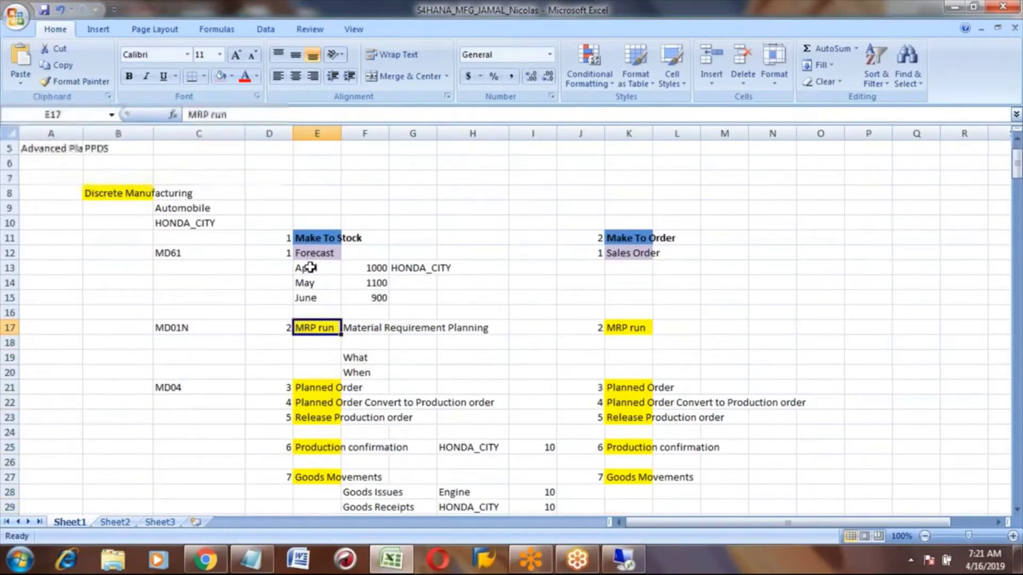
Select the Make To Stock column from MRP run down past Goods Movements, cells E17 to E31, to review the steps
key("shift+Down")
key("shift+Down")
key("shift+Down")
key("shift+Down")
key("shift+Down")
key("shift+Down")
key("shift+Down")
key("shift+Down")
key("shift+Down")
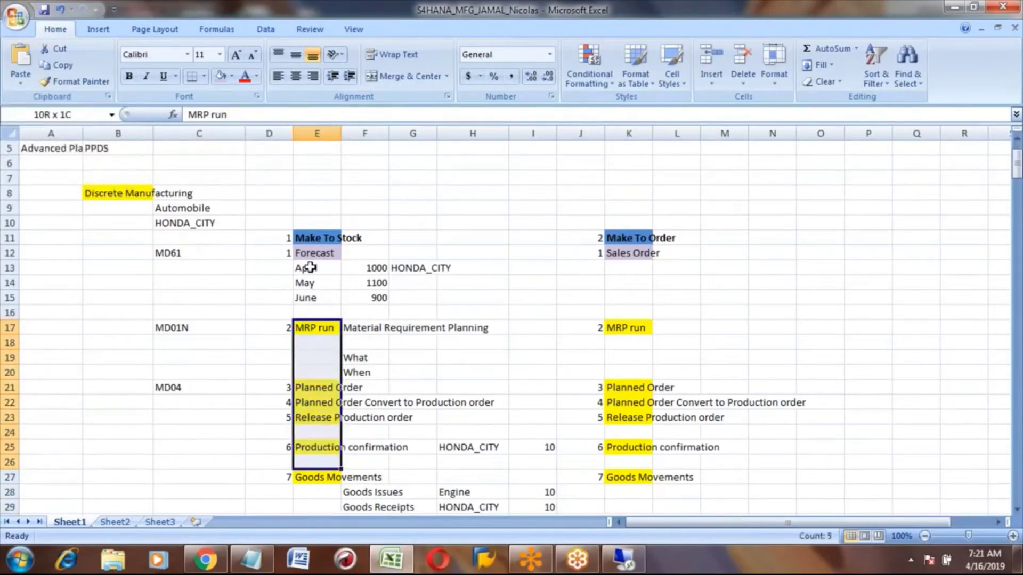
key("shift+Down")
key("shift+Down")
key("shift+Down")
key("shift+Down")
key("shift+Down")
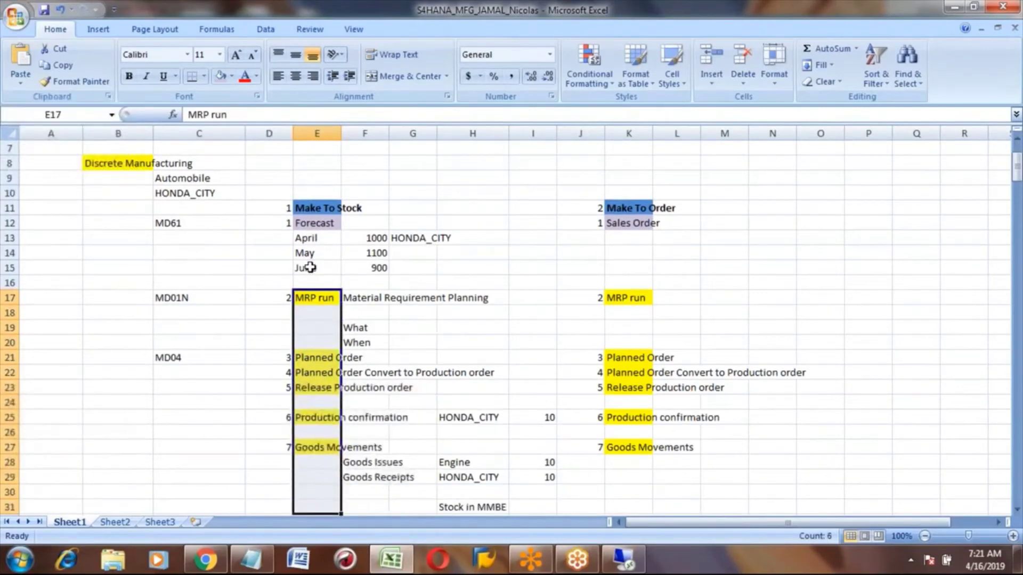
Select the Make To Stock sequence from Forecast in E12 down past Goods Movements to review the whole process
left_click(309, 224)
key("shift+Down")
key("shift+Down")
key("shift+Down")
key("shift+Down")
key("shift+Down")
key("shift+Down")
key("shift+Down")
key("shift+Down")
key("shift+Down")
key("shift+Down")
key("shift+Down")
key("shift+Down")
key("shift+Down")
key("shift+Down")
key("shift+Down")
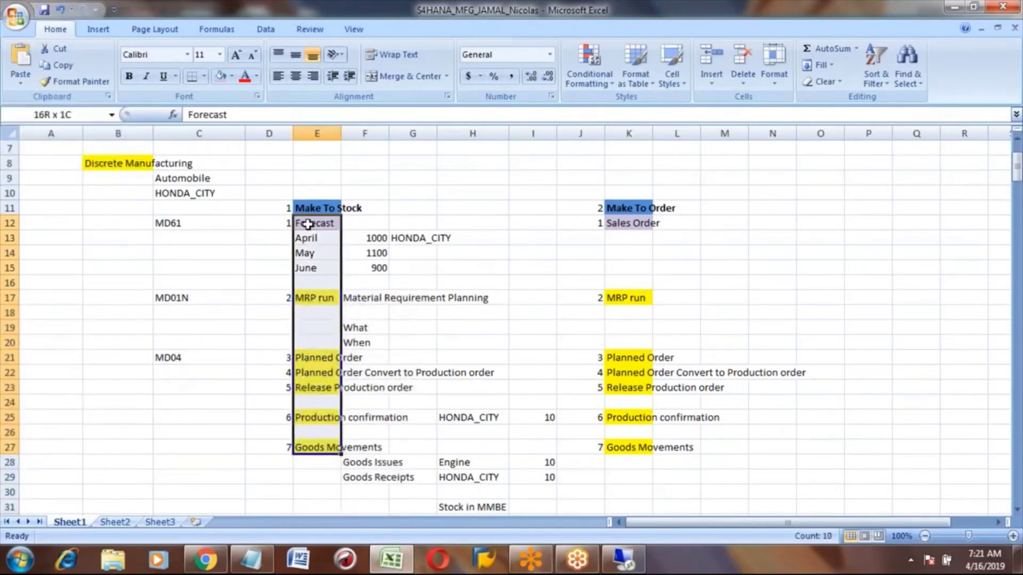
key("shift+Down")
key("shift+Down")
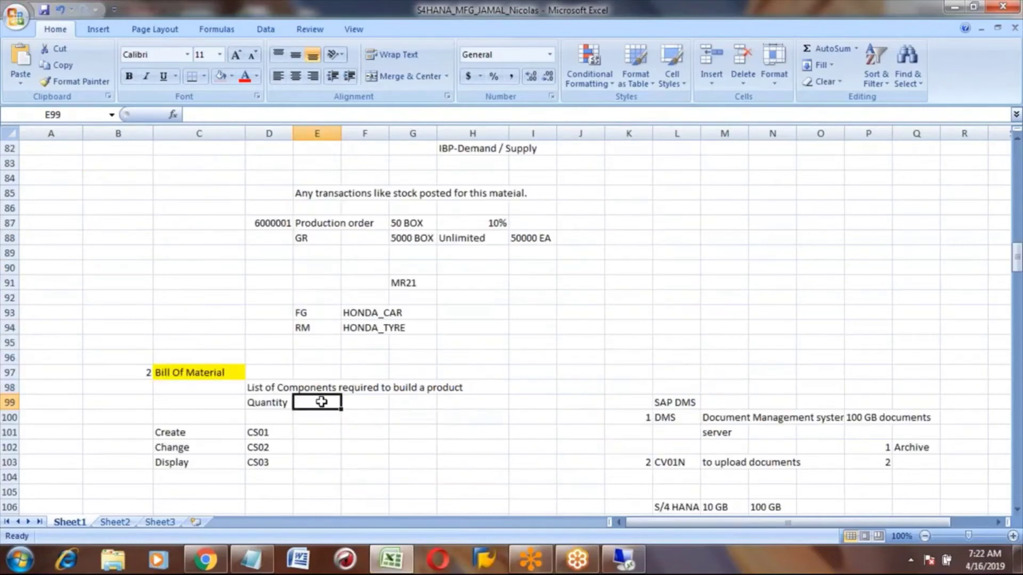
Look through the notes from the Bill Of Material section to the Order confirmation entry under Production confirmation
key("Left")
key("Left")
key("Left")
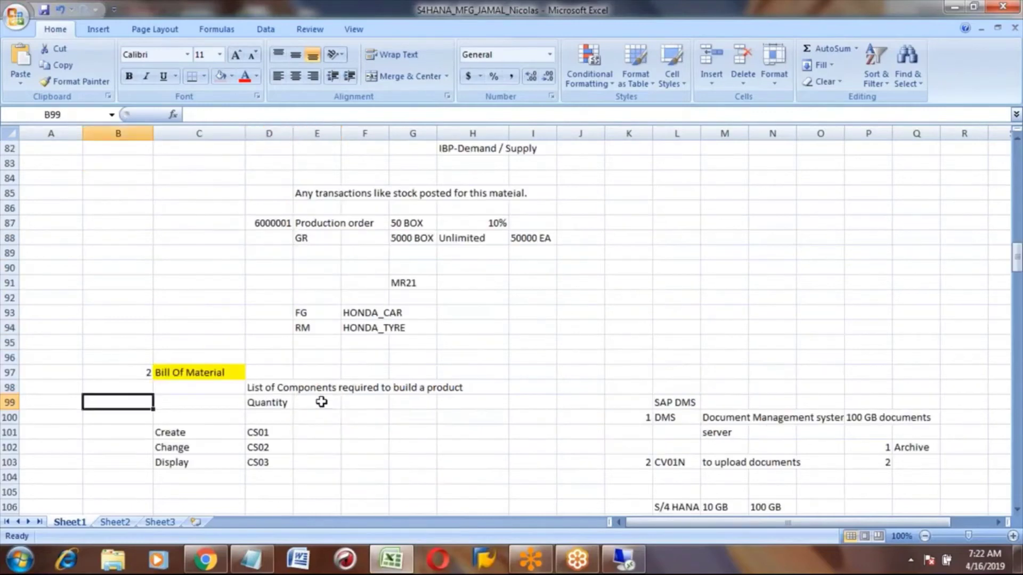
key("Right")
key("Down")
key("Down")
key("Down")
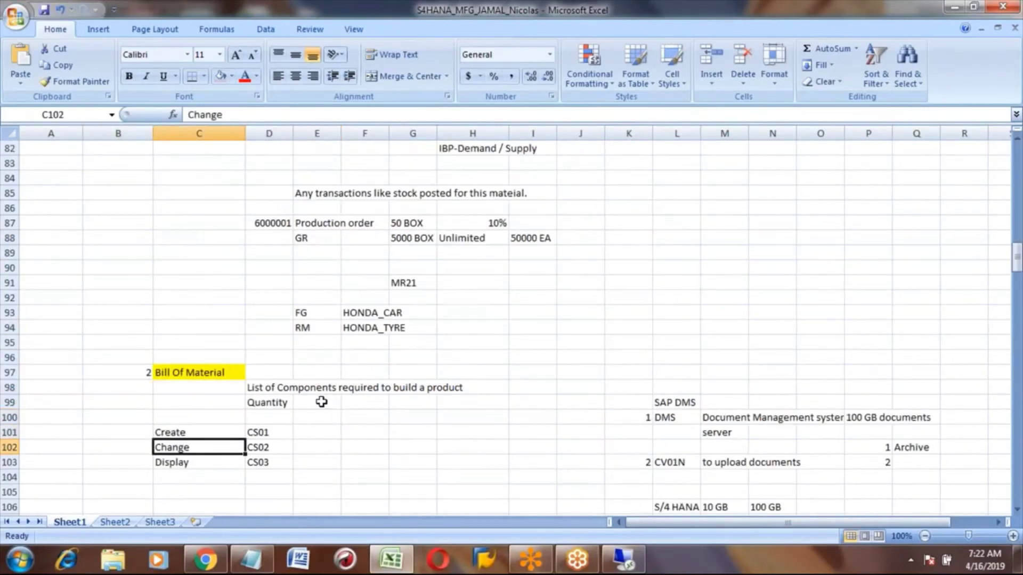
key("Page_Down")
key("Page_Down")
key("Page_Down")
key("Page_Down")
key("Page_Down")
key("Page_Down")
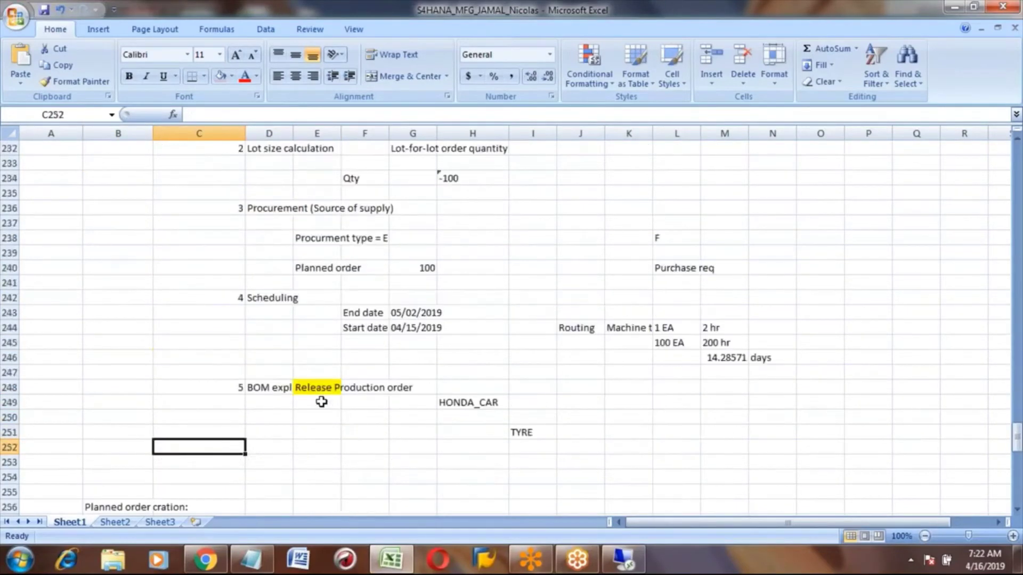
key("Page_Down")
key("Down")
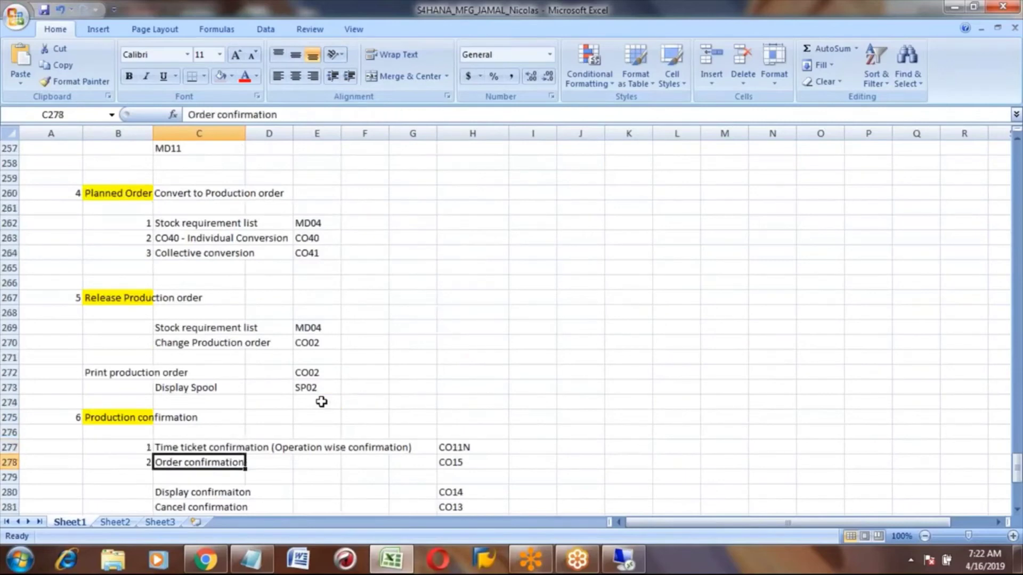
Examine the Goods Movements section, in particular the Goods Receipt entry and its transaction code
key("Down")
key("Down")
key("Down")
key("Down")
key("Down")
key("Down")
key("Down")
key("Down")
key("Down")
key("Down")
key("Down")
key("Down")
key("Down")
key("Down")
key("Down")
key("Down")
key("Down")
key("Down")
key("Down")
key("Down")
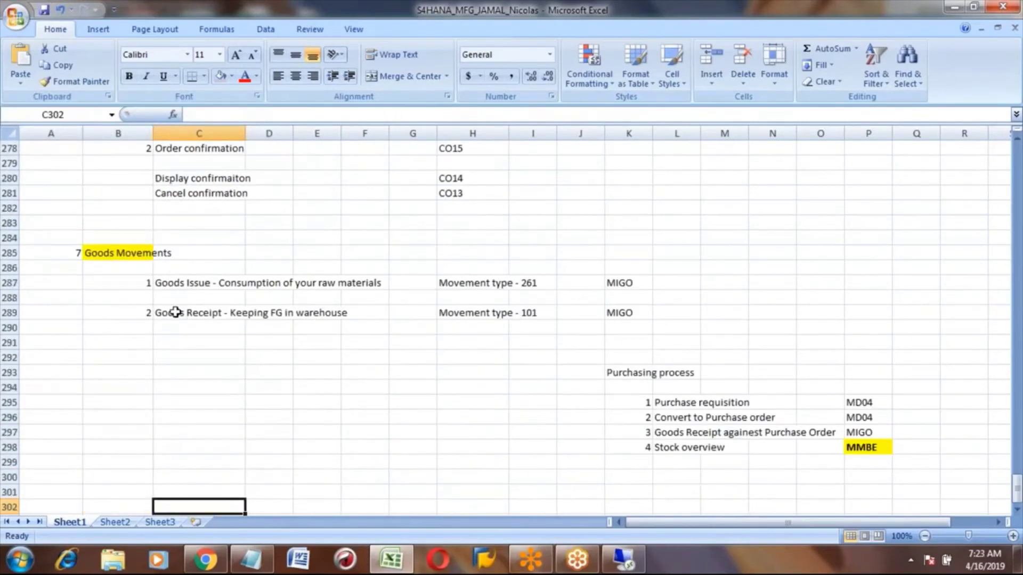
left_click(176, 313)
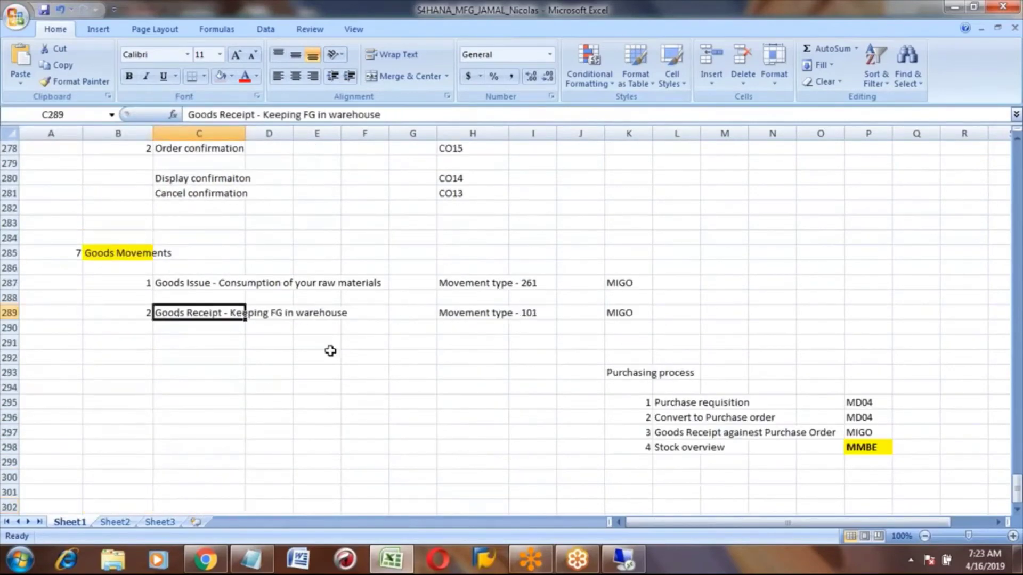
left_click(626, 313)
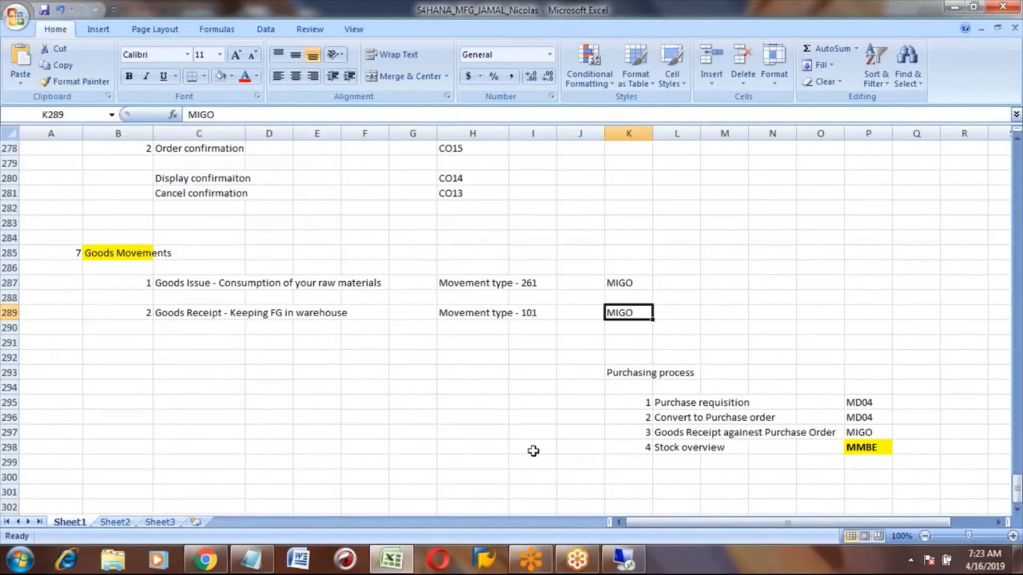
Switch to the SAP remote session and open the stock overview transaction MMBE
left_click(623, 560)
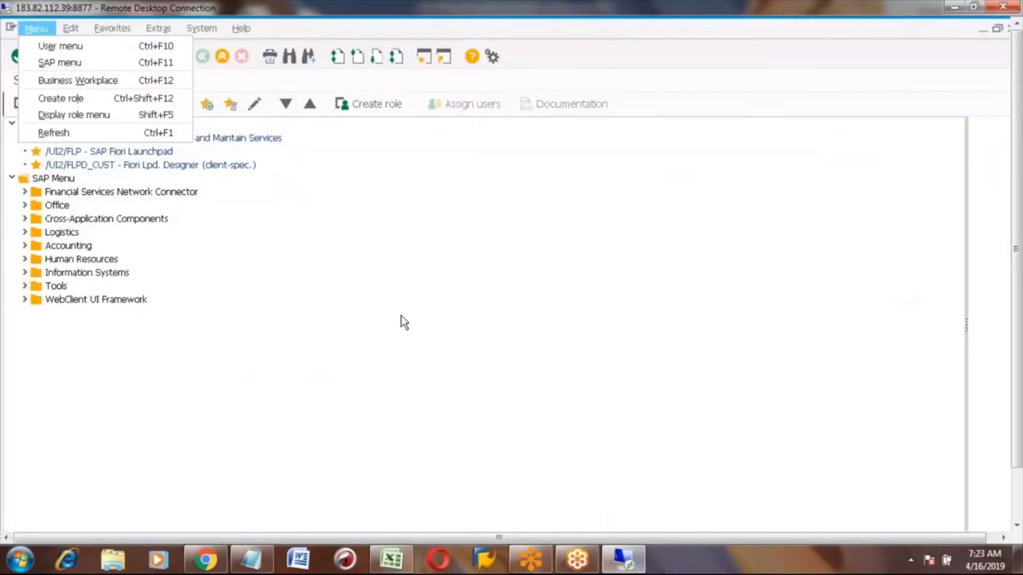
left_click(286, 221)
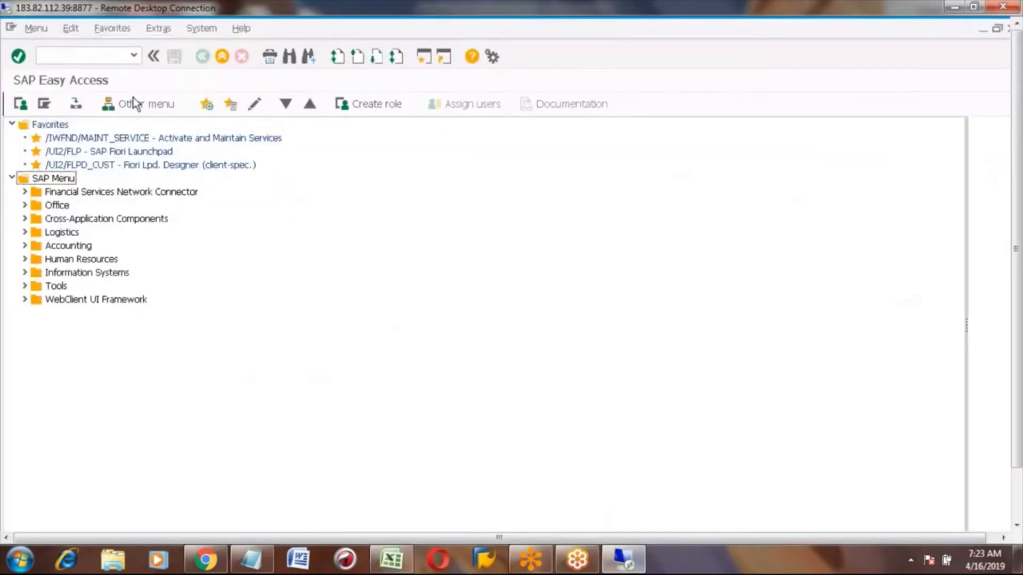
left_click(84, 55)
type("mmbe")
key("Return")
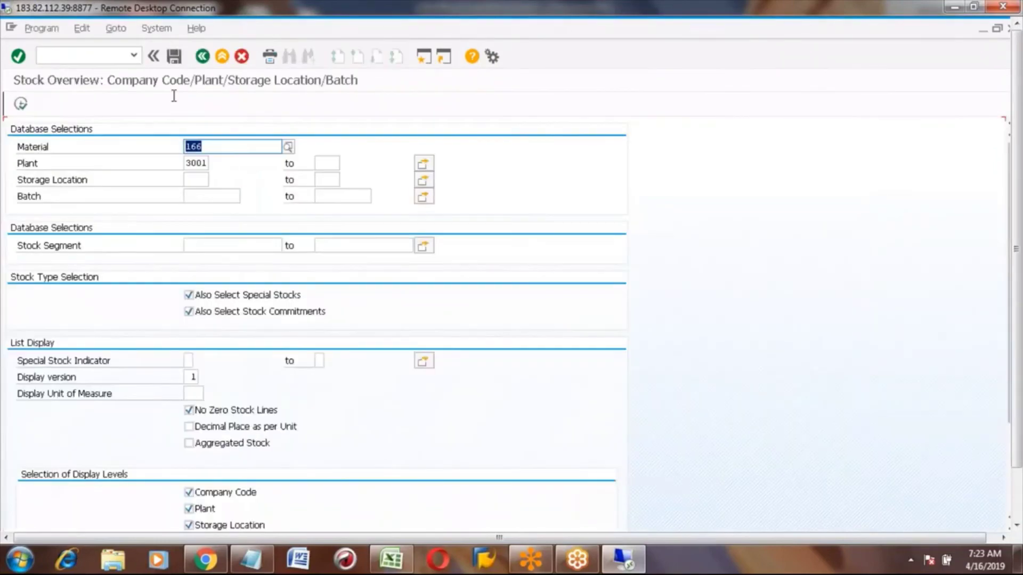
Display the stock overview for material HONDA_CAR in plant 3001, check its unrestricted-use stock and exit the report
type("honda")
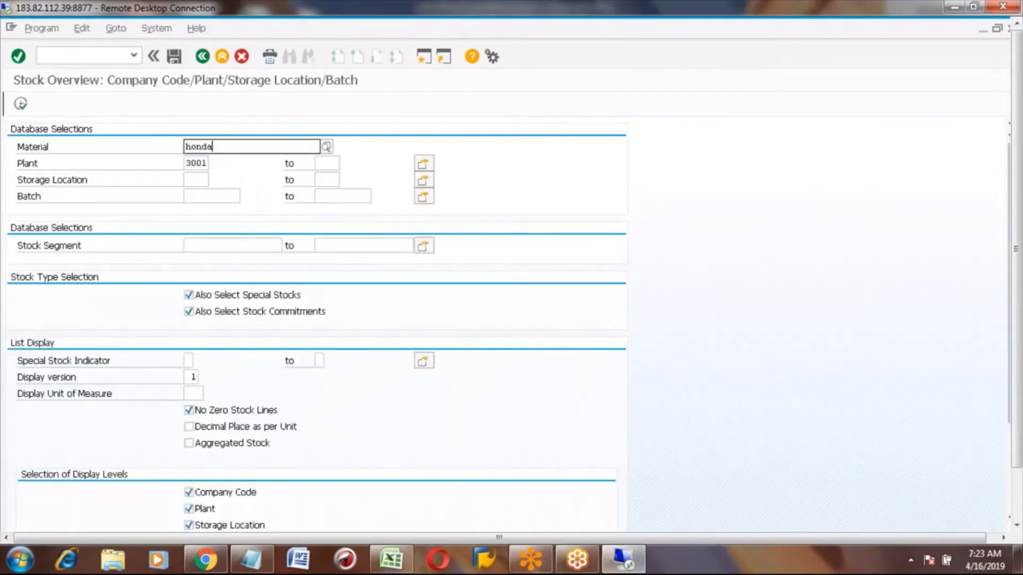
type("_car")
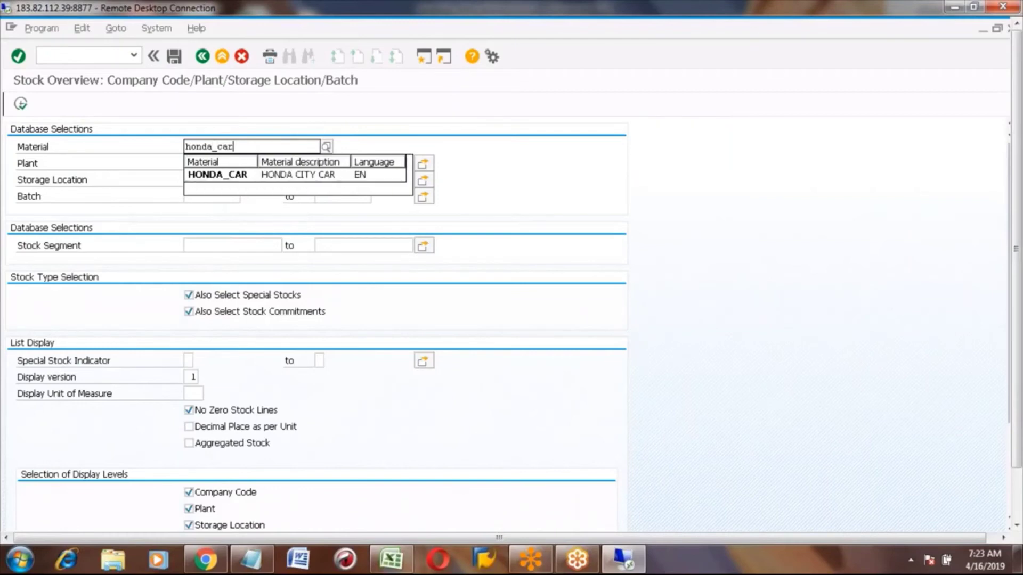
key("Return")
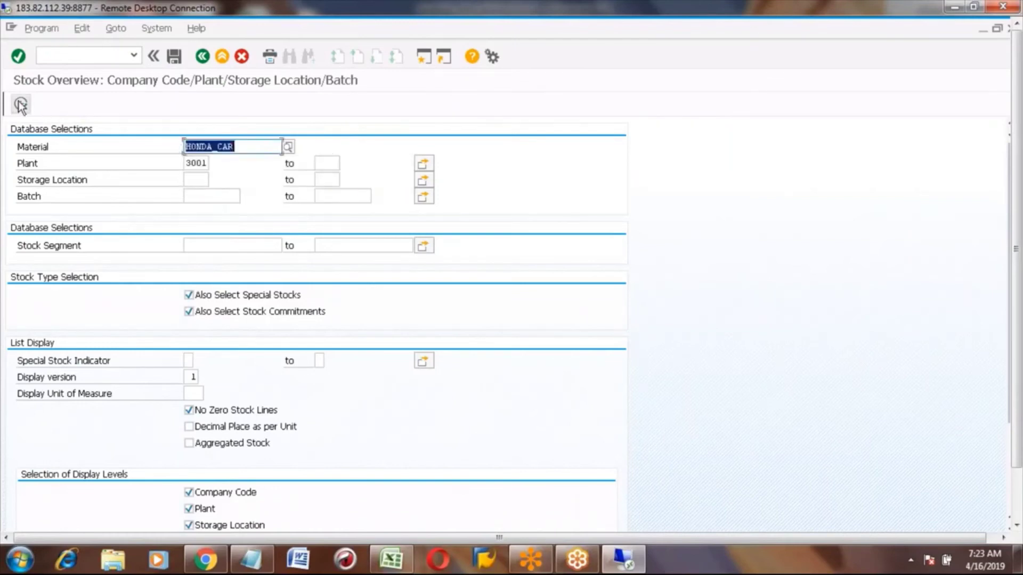
left_click(208, 147)
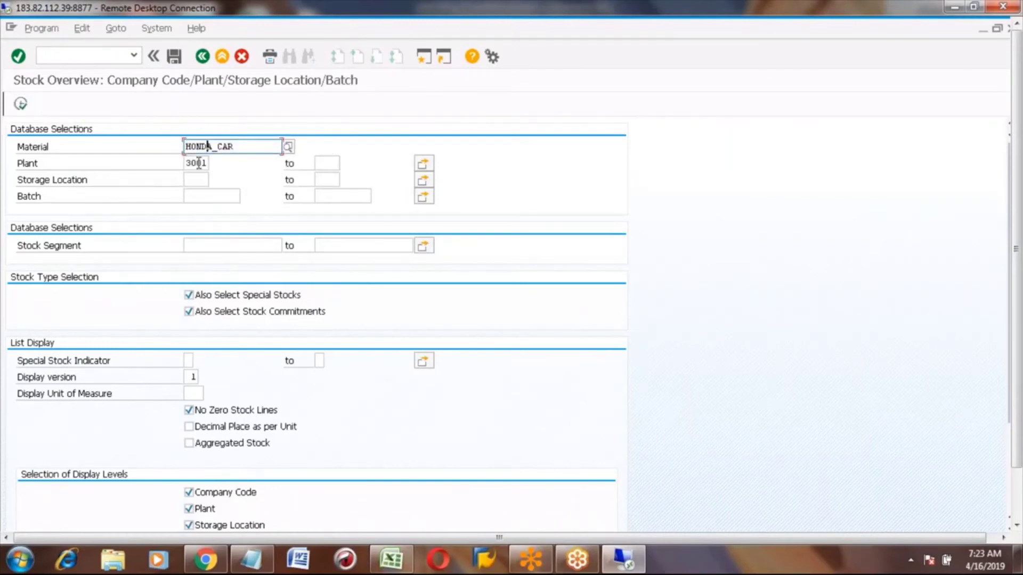
left_click(21, 104)
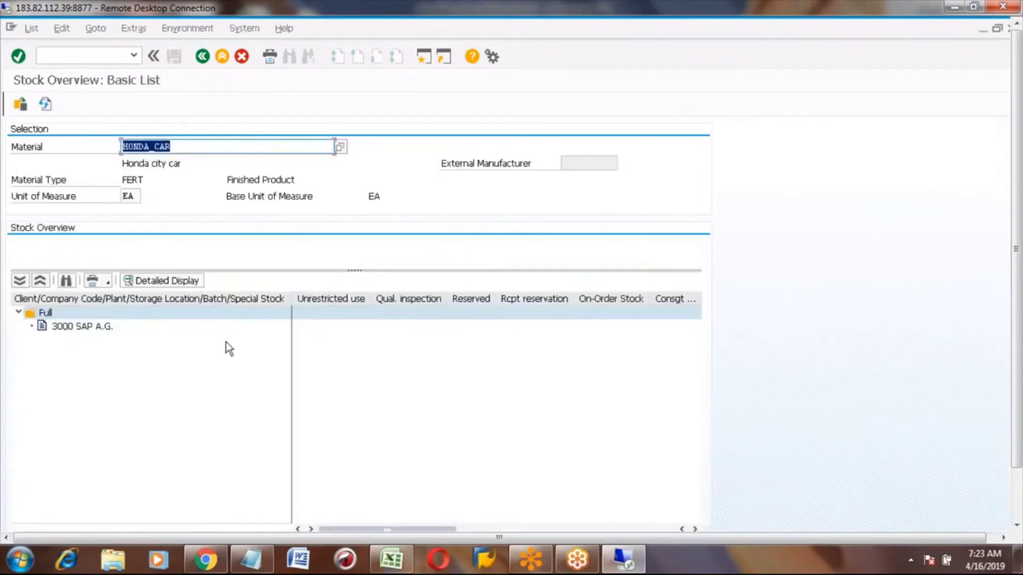
left_click(322, 300)
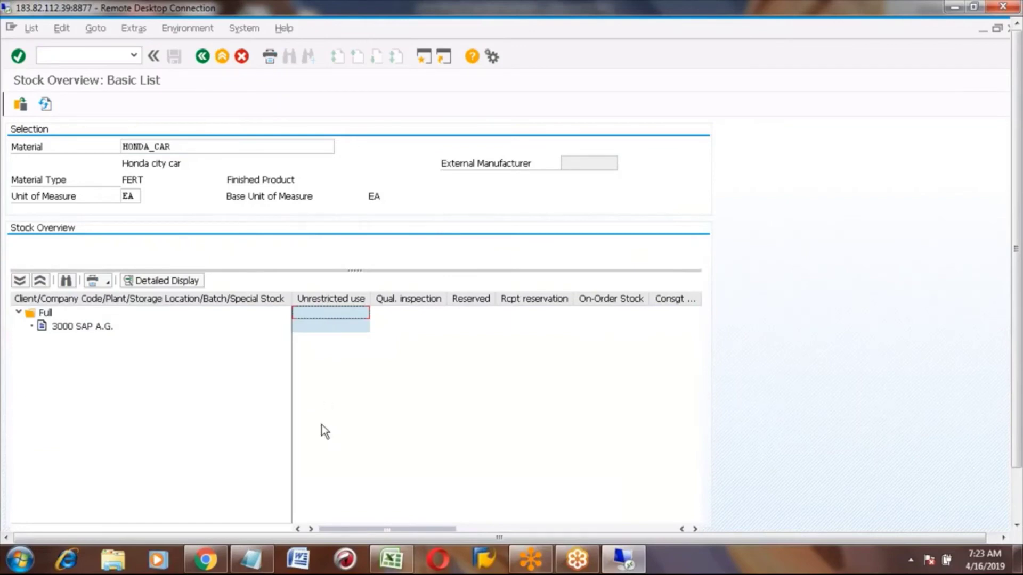
left_click(223, 60)
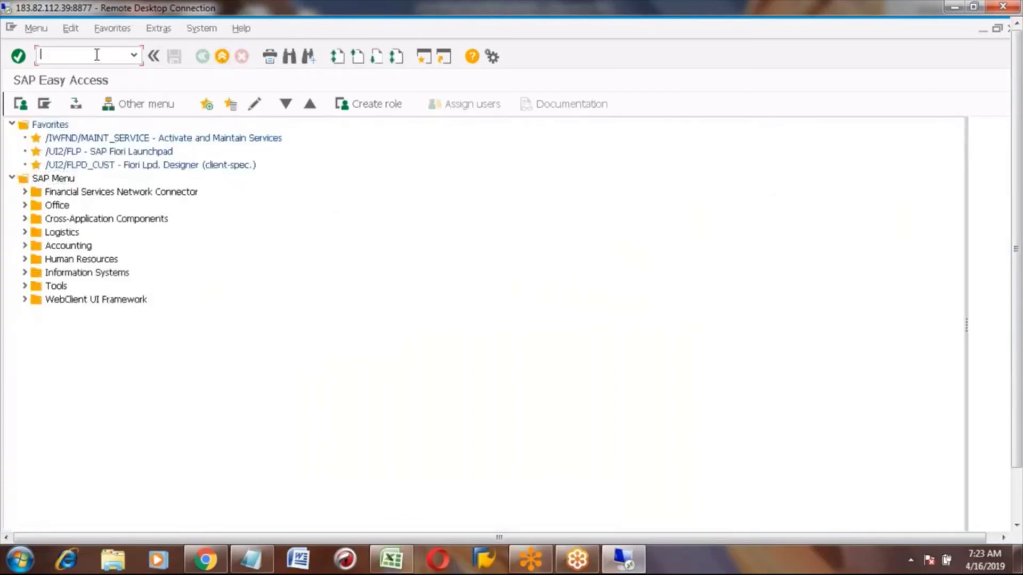
Open transaction MIGO and set it to A01 Goods Receipt with reference R08 Order
type("migo")
key("Return")
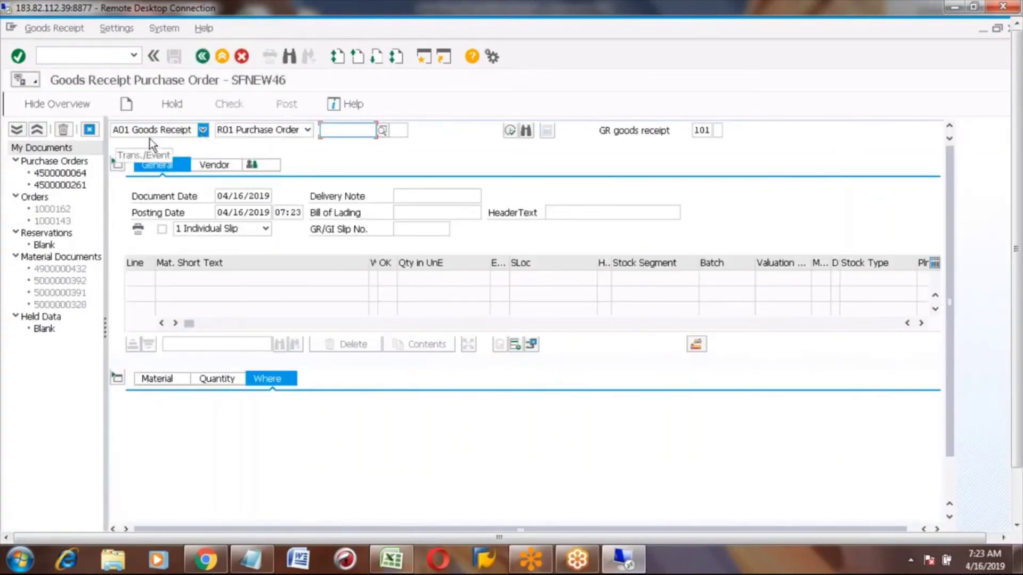
left_click(165, 130)
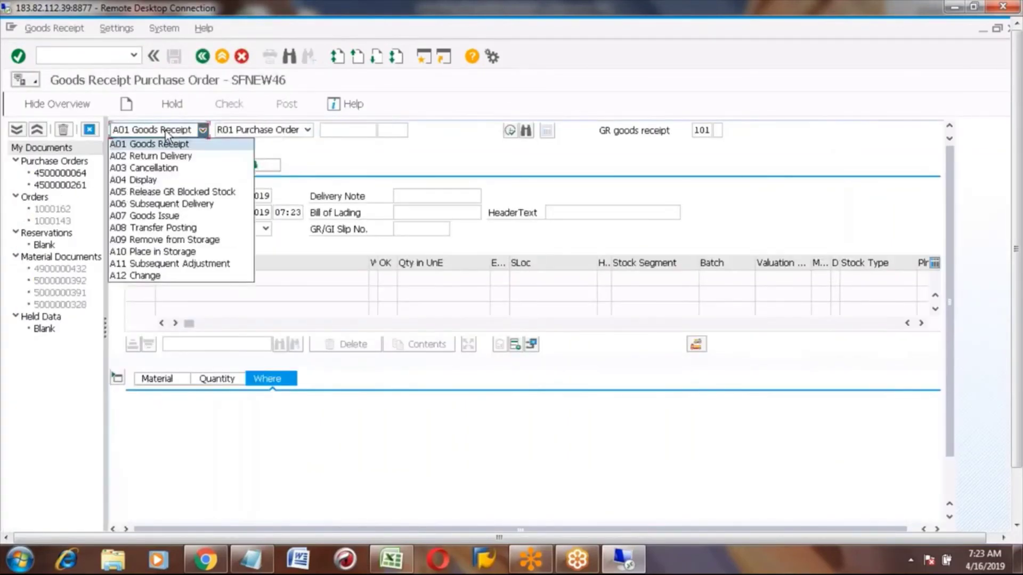
left_click(166, 130)
left_click(274, 131)
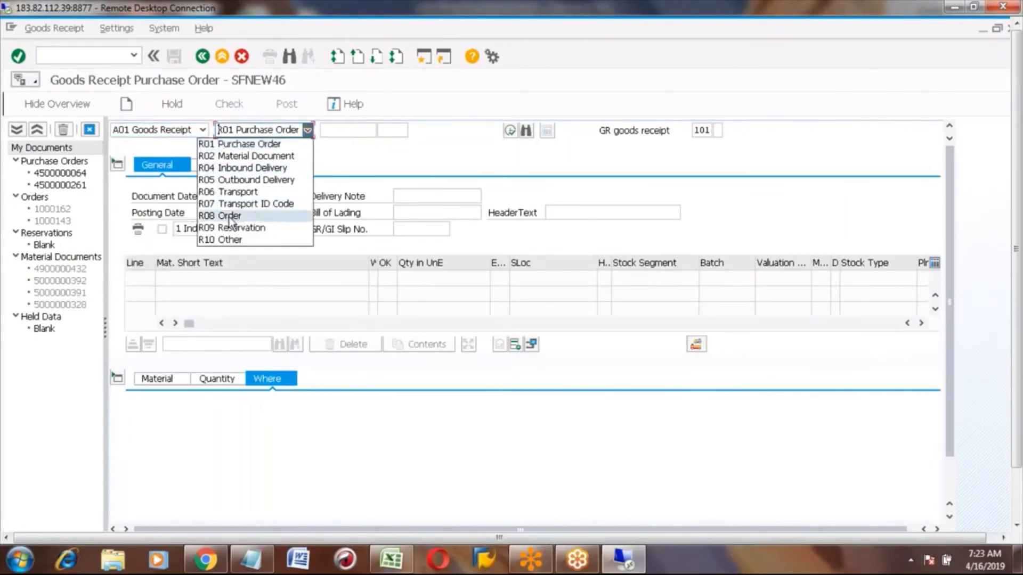
left_click(229, 216)
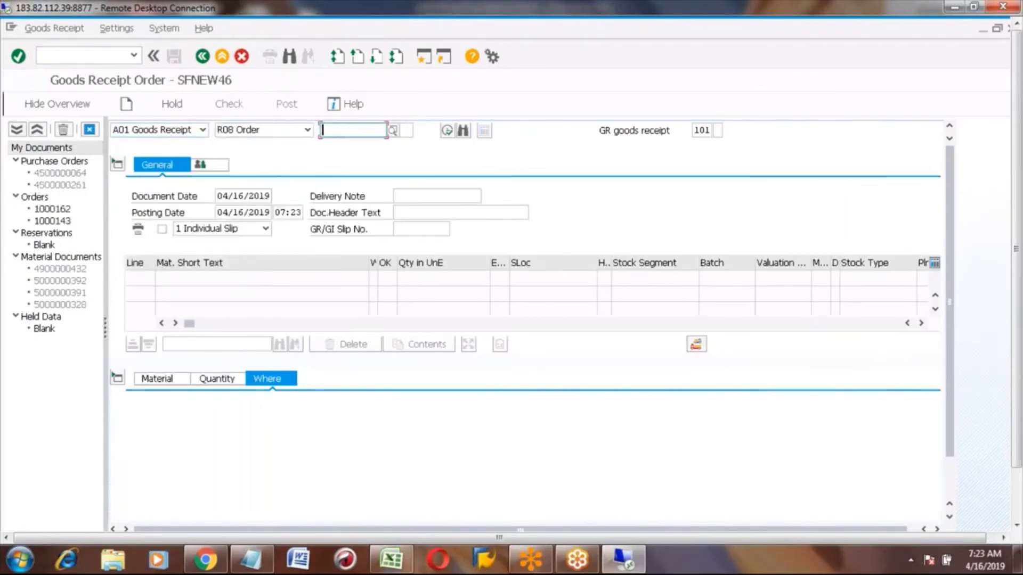
left_click(334, 130)
key("ctrl+v")
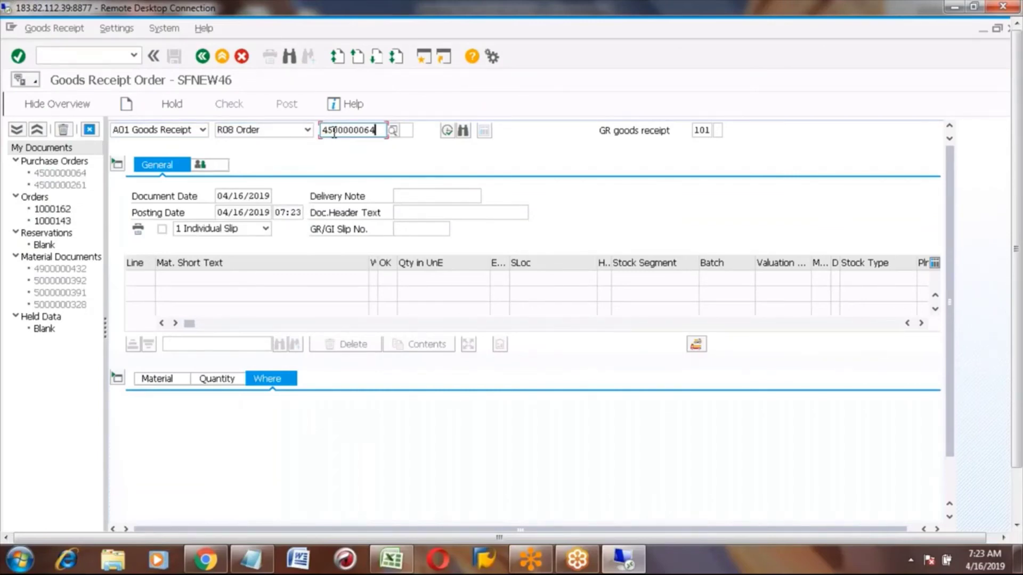
double_click(334, 130)
key("BackSpace")
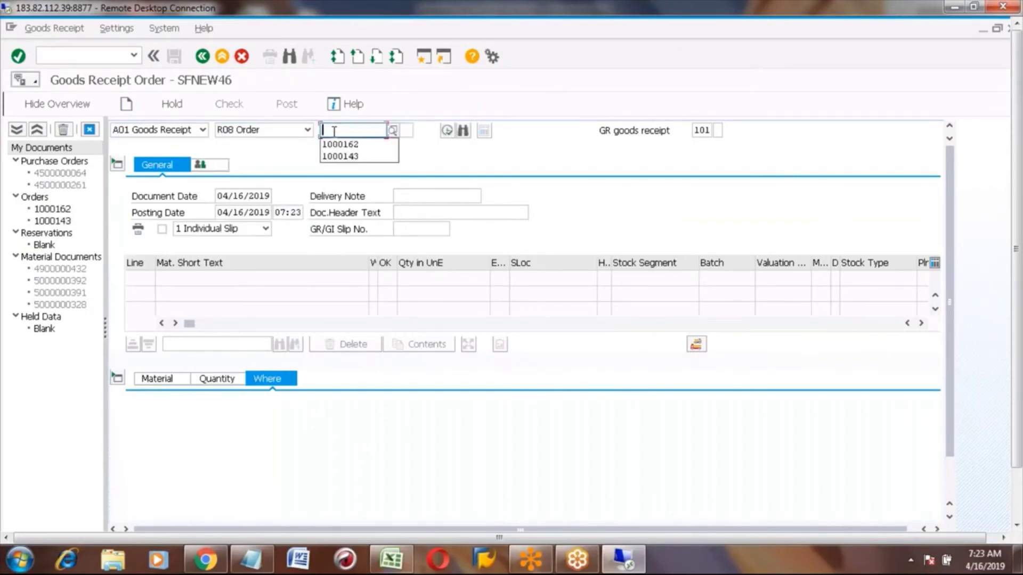
Enter the first suggested production order number and load its goods receipt item
key("Down")
key("Return")
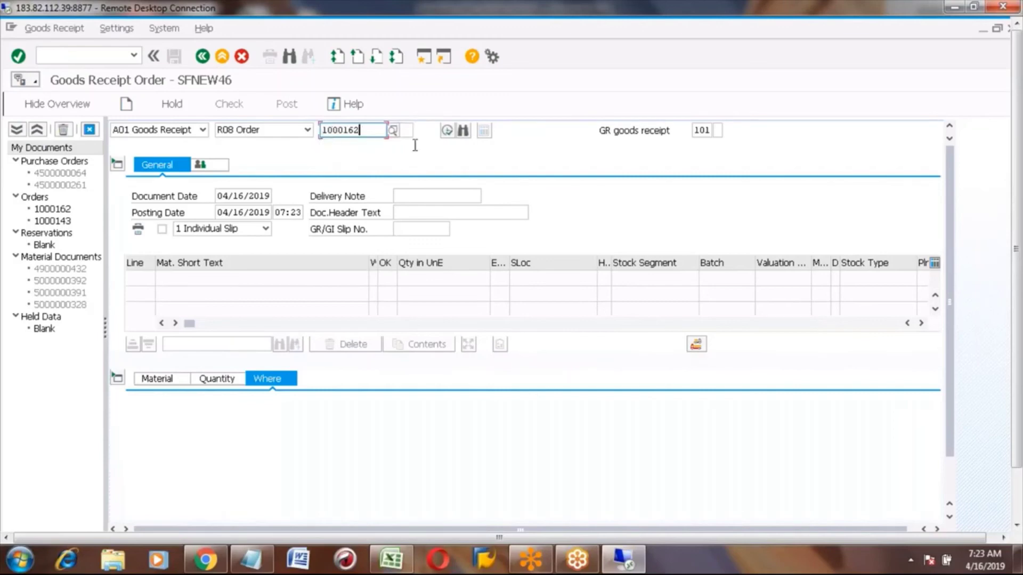
left_click(446, 132)
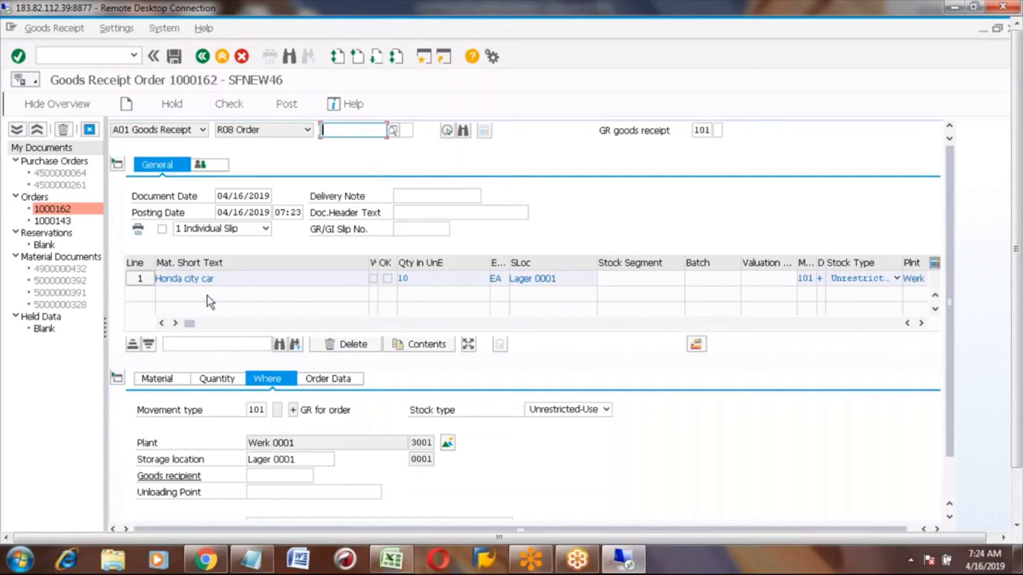
Set the Honda city car item's quantity in unit of entry to 4 and open its movement type and storage location details
left_click(220, 278)
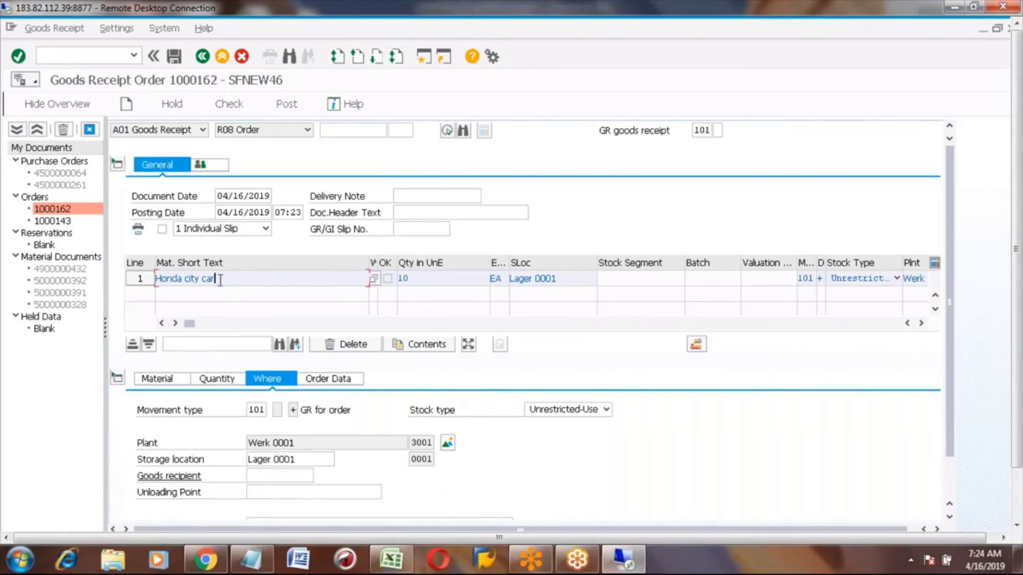
left_click(161, 378)
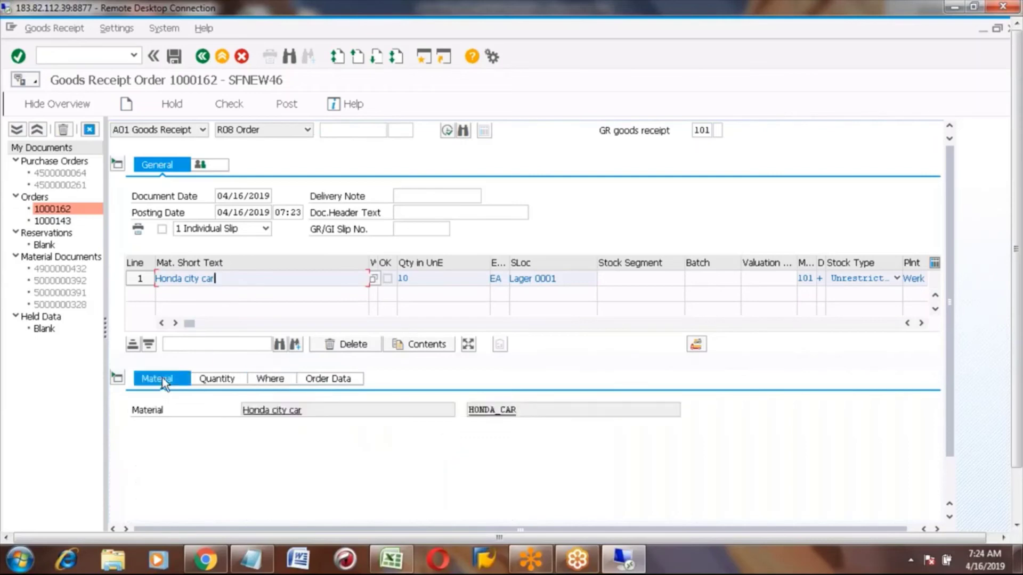
left_click(210, 381)
left_click(269, 407)
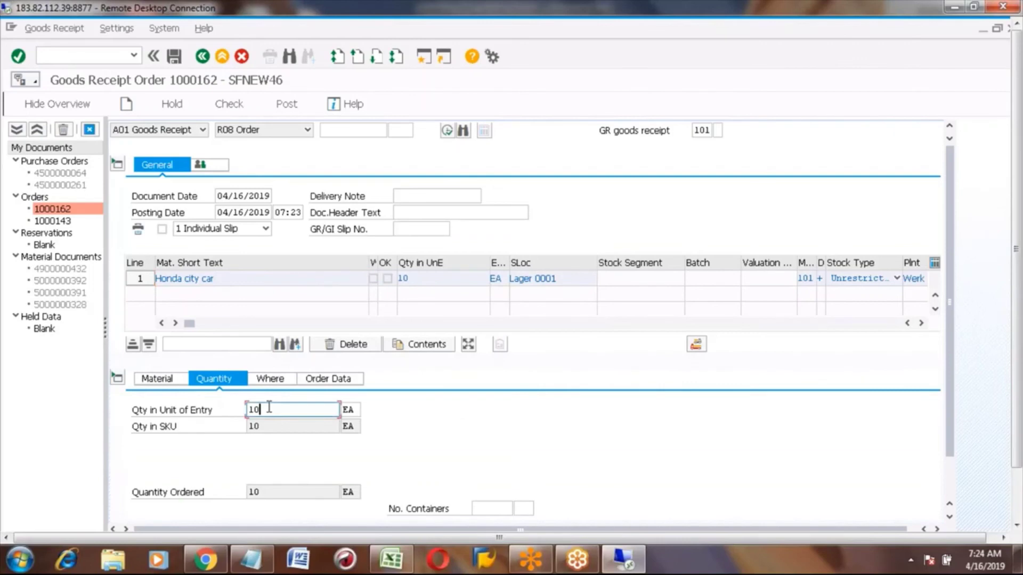
key("BackSpace")
key("BackSpace")
type("4")
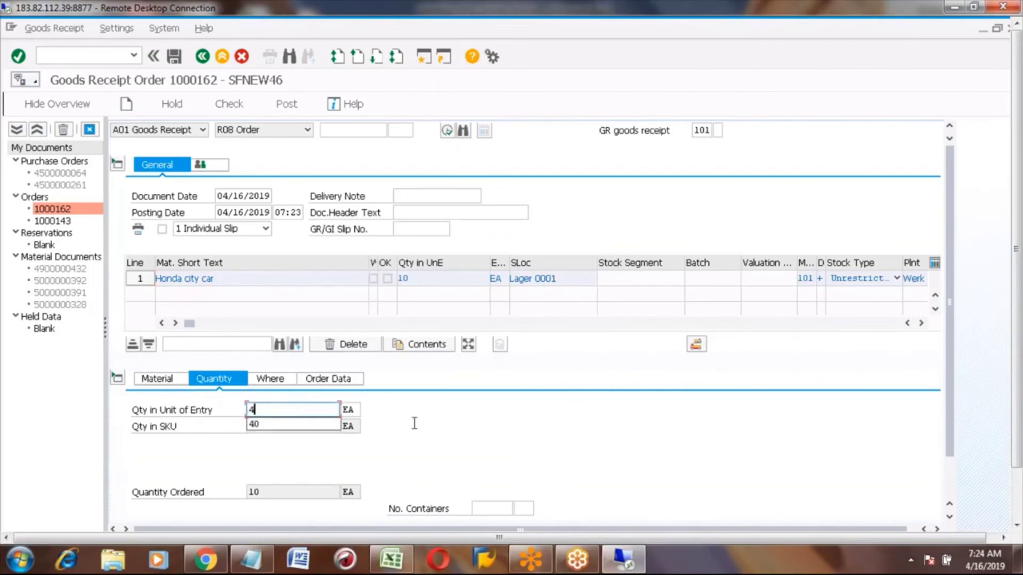
key("Return")
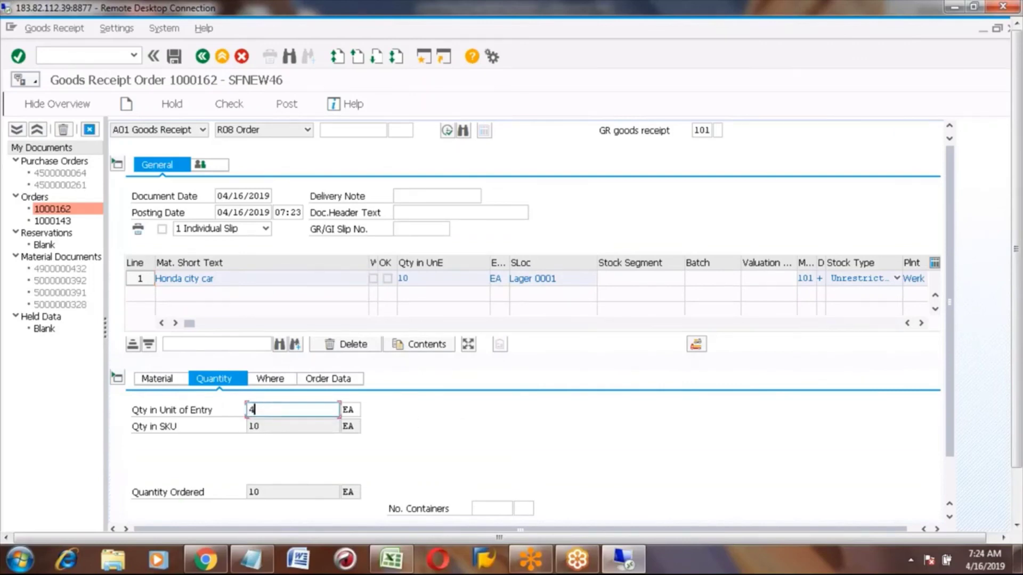
left_click(269, 380)
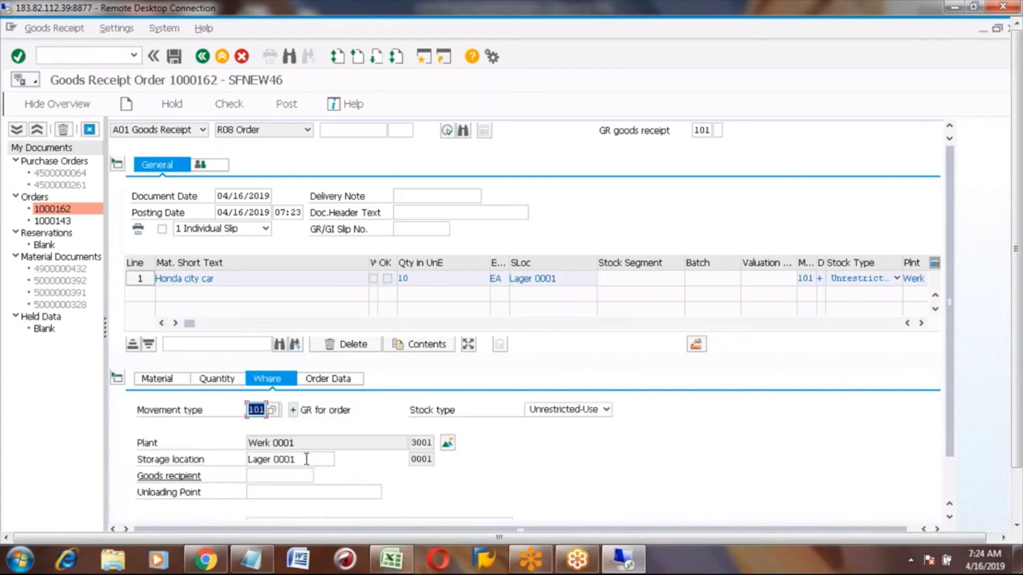
Mark the Honda city car item as OK, post its goods receipt and leave the transaction
left_click(951, 480)
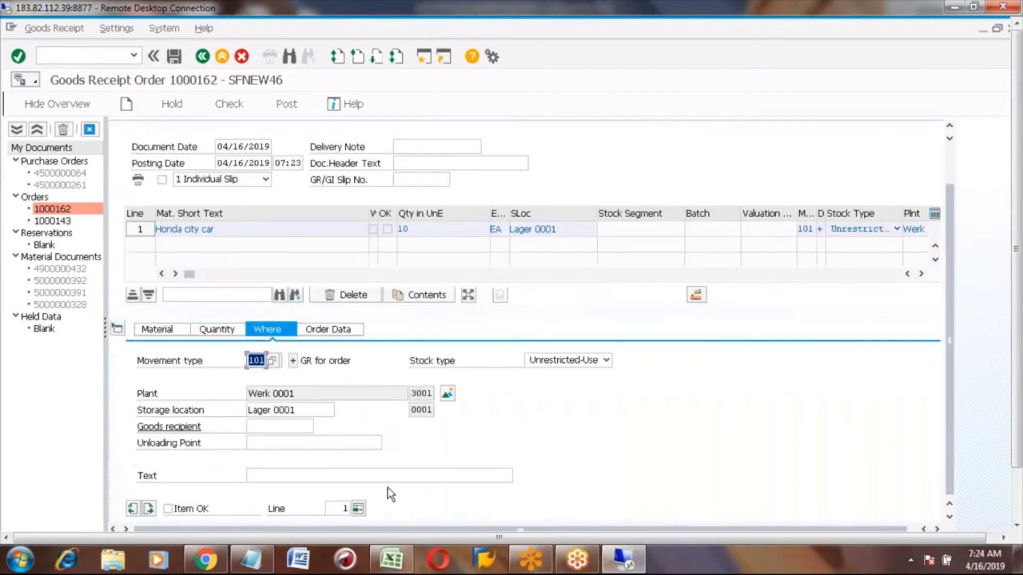
left_click(167, 510)
left_click(953, 157)
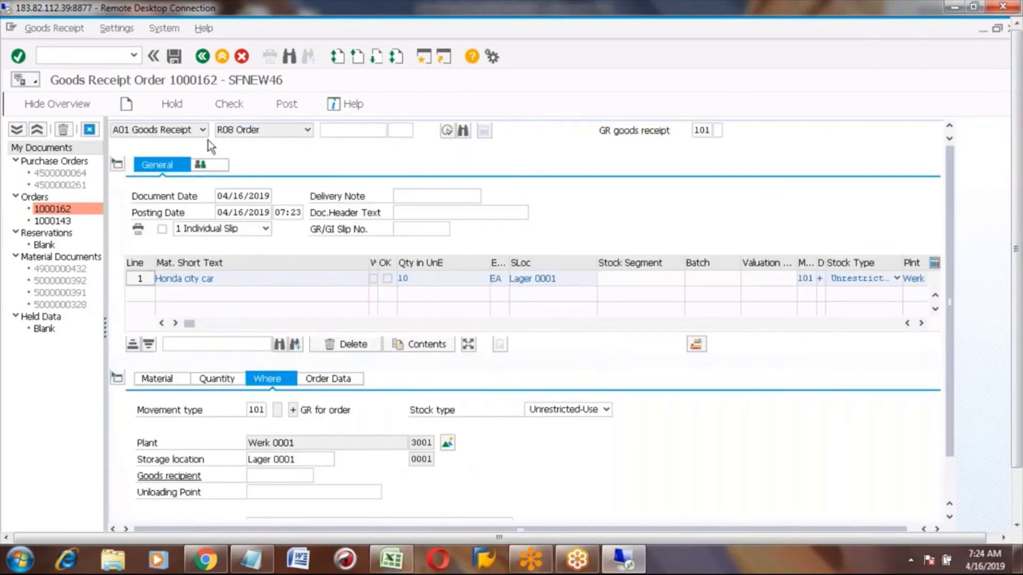
left_click(175, 56)
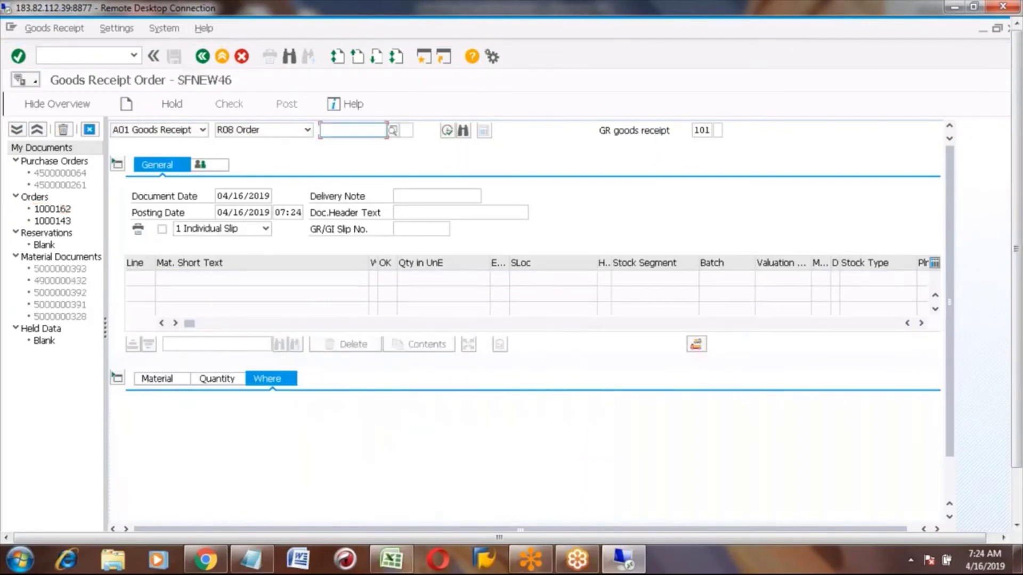
left_click(1019, 506)
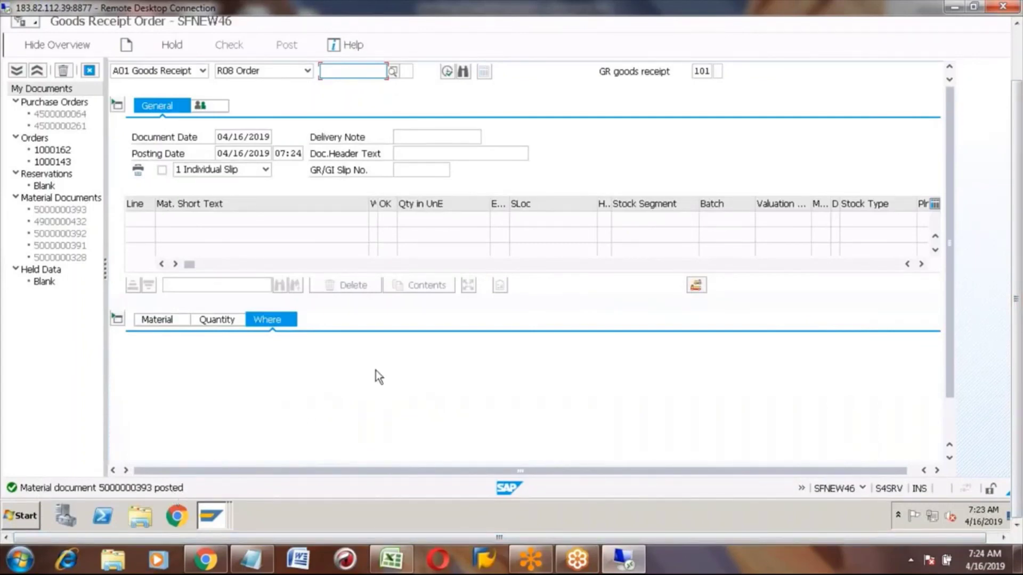
left_click(1018, 62)
left_click(221, 55)
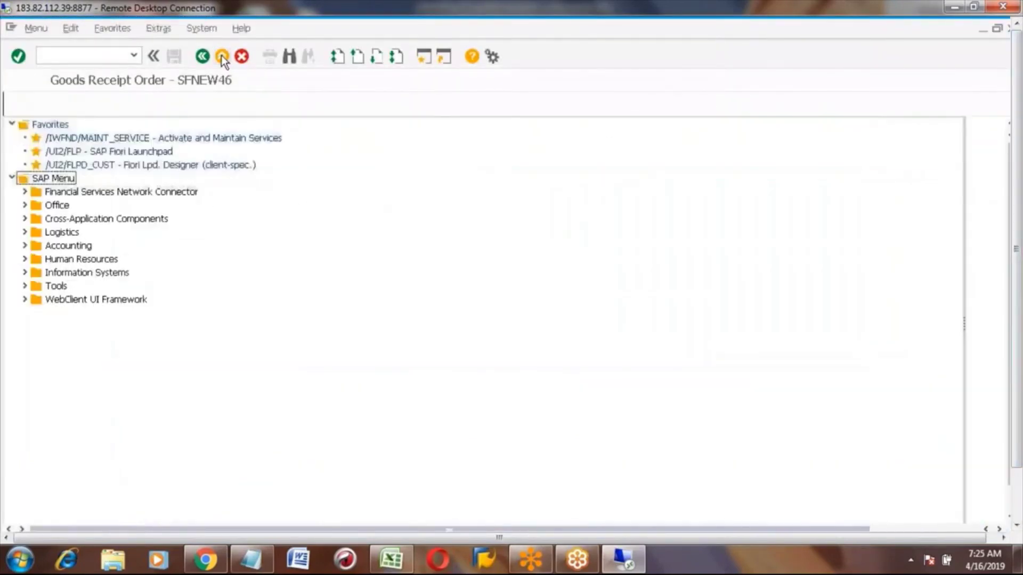
Open transaction MMBE, display the stock overview for HONDA_CAR in plant 3001 and check the unrestricted-use stock in storage location 0001
left_click(75, 55)
type("mmbe")
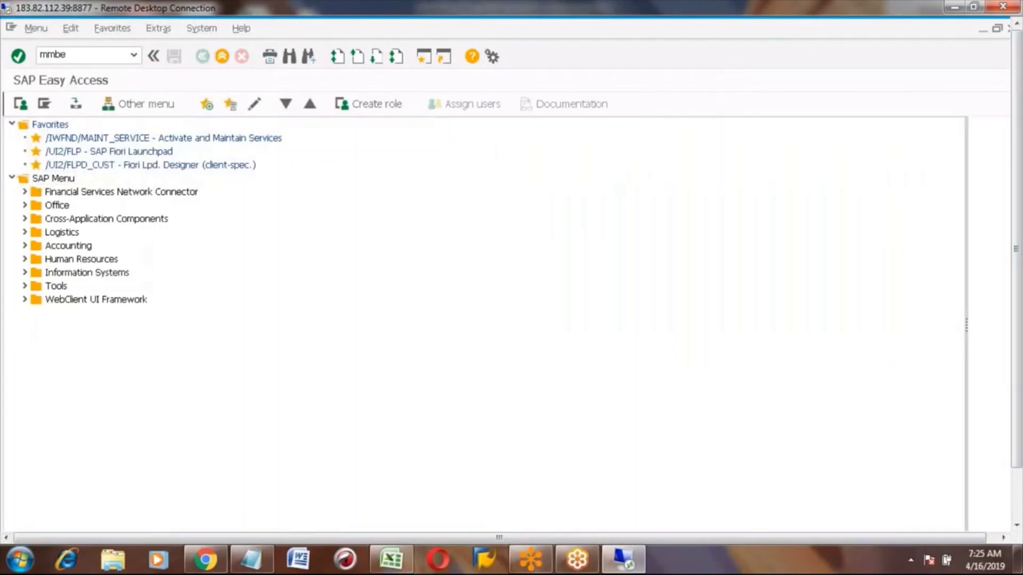
key("Return")
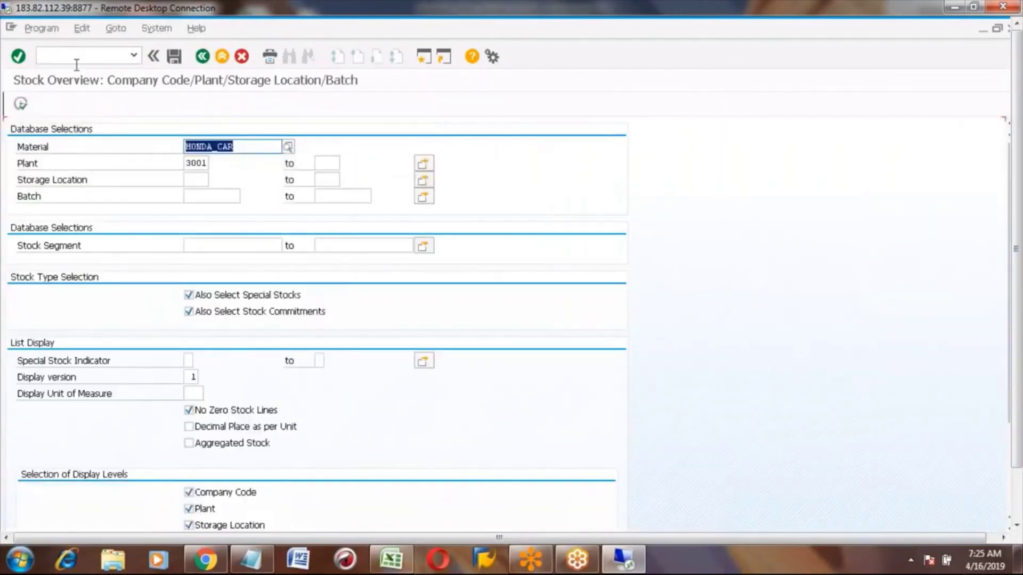
left_click(243, 148)
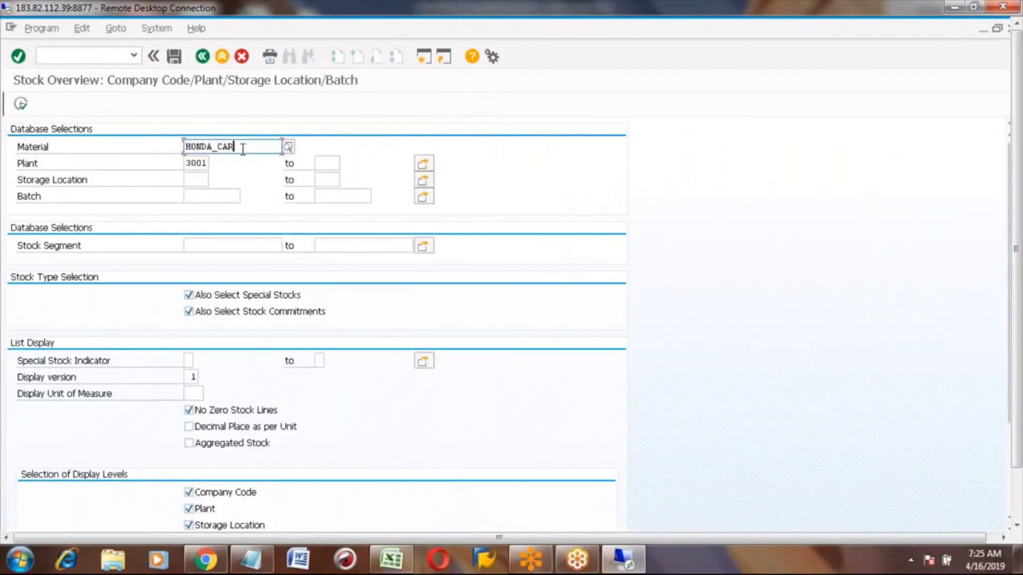
left_click(196, 163)
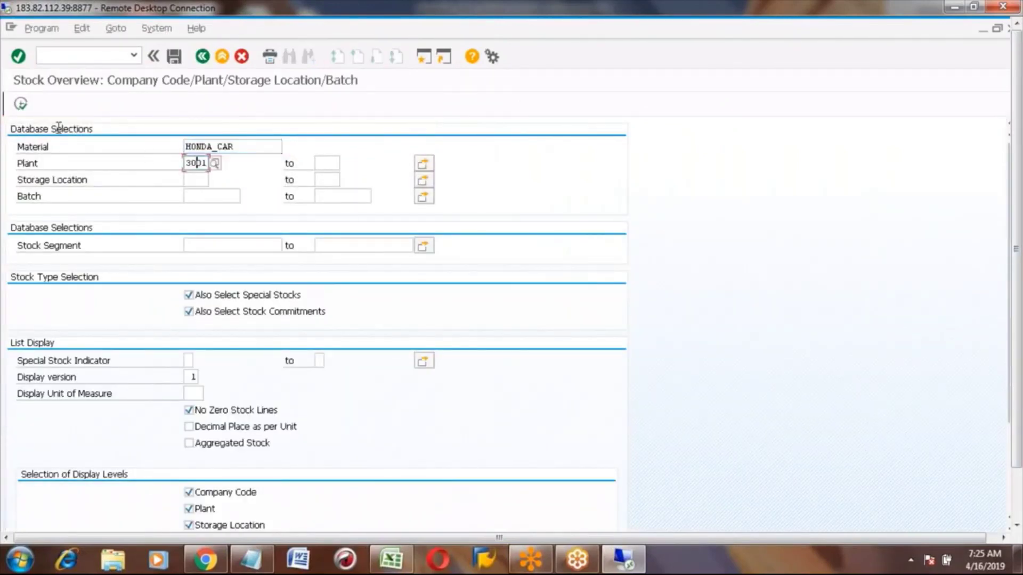
left_click(21, 105)
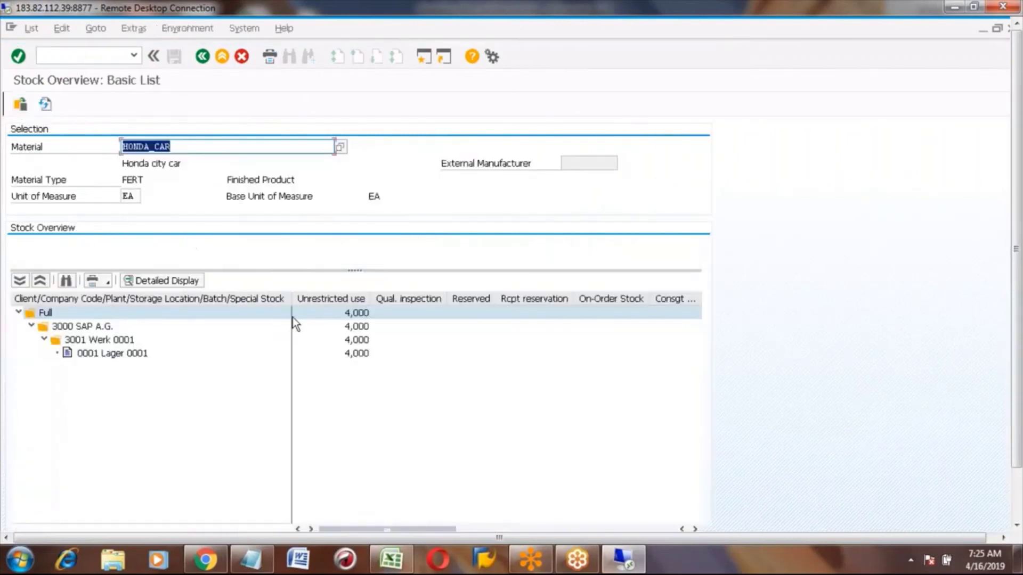
left_click(354, 355)
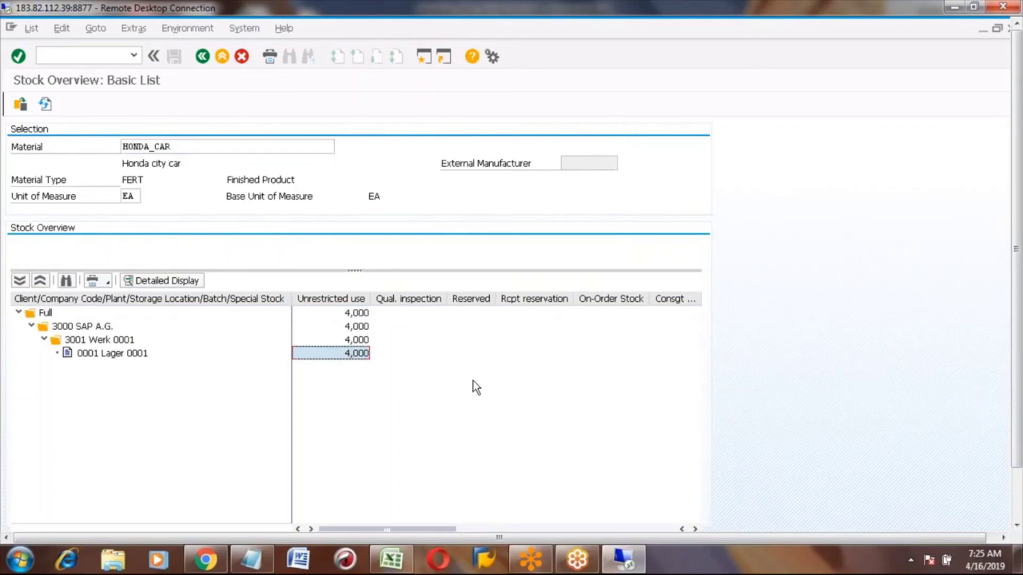
left_click(84, 355)
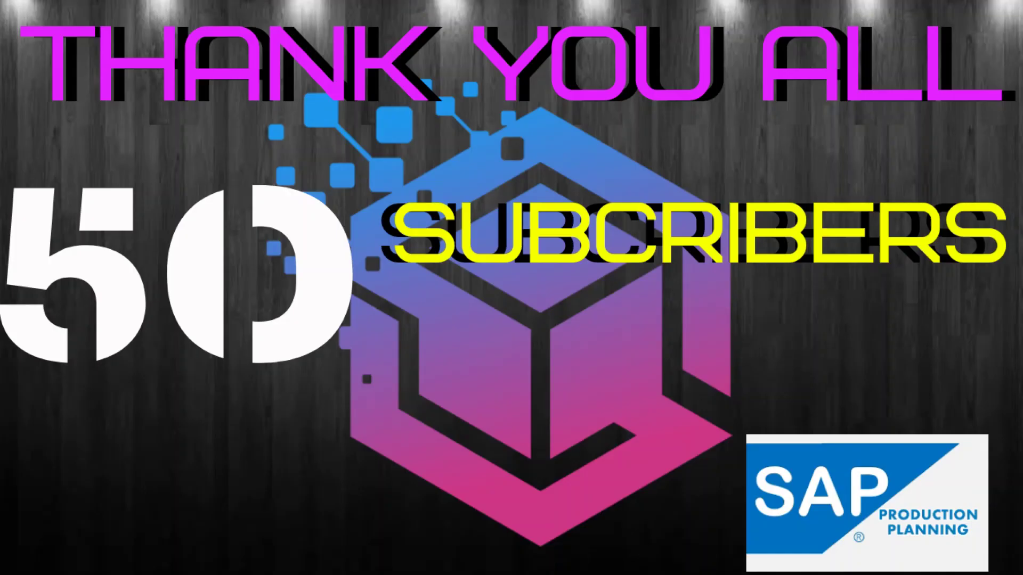